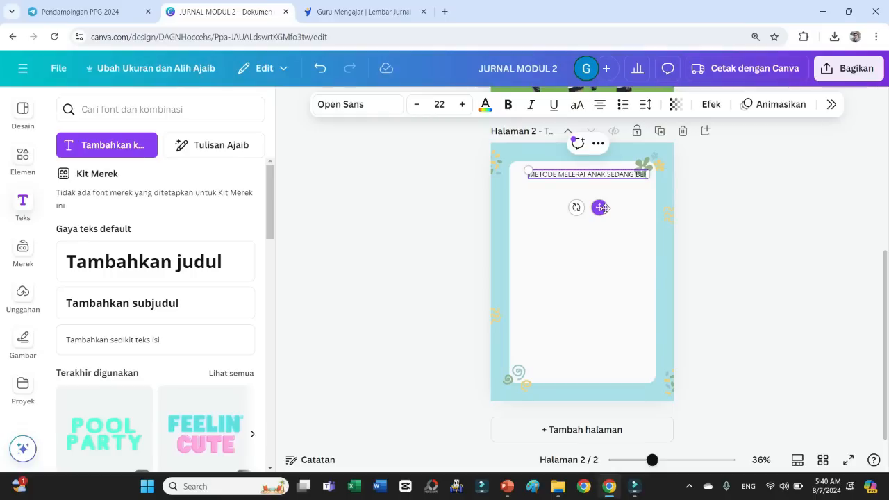
Complete the page 2 heading as "METODE MELERAI ANAK SEDANG BERCANDA".
key(BackSpace)
key(BackSpace)
key(BackSpace)
text(BERK)
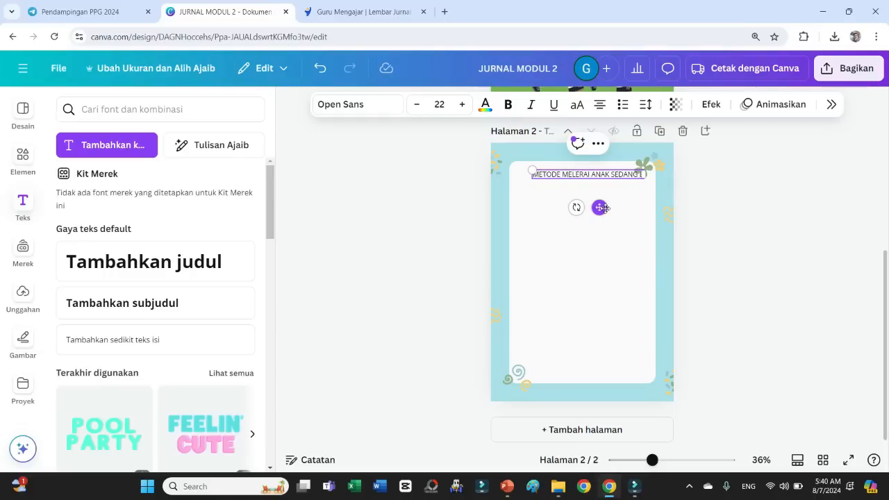
text(ANDA)
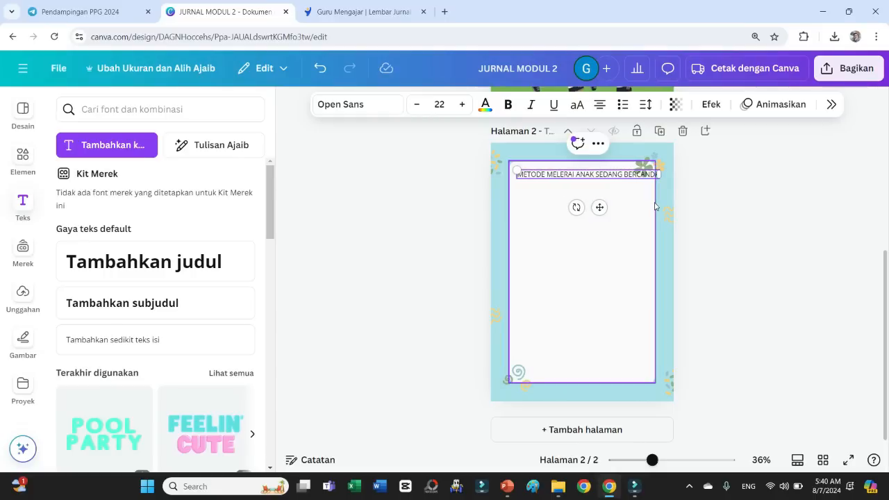
Replace the page 2 heading with "SEKOLAH ADIWIYATAKU" and make it bold.
triple_click(610, 175)
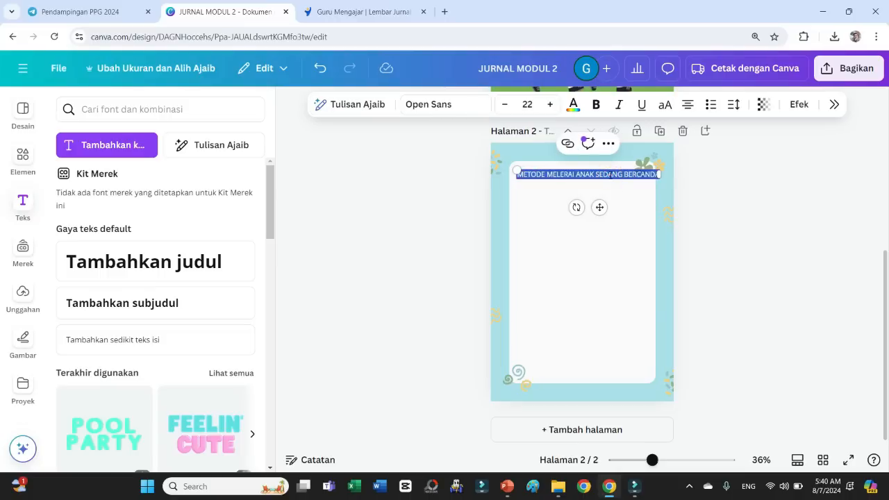
text(SEKOL)
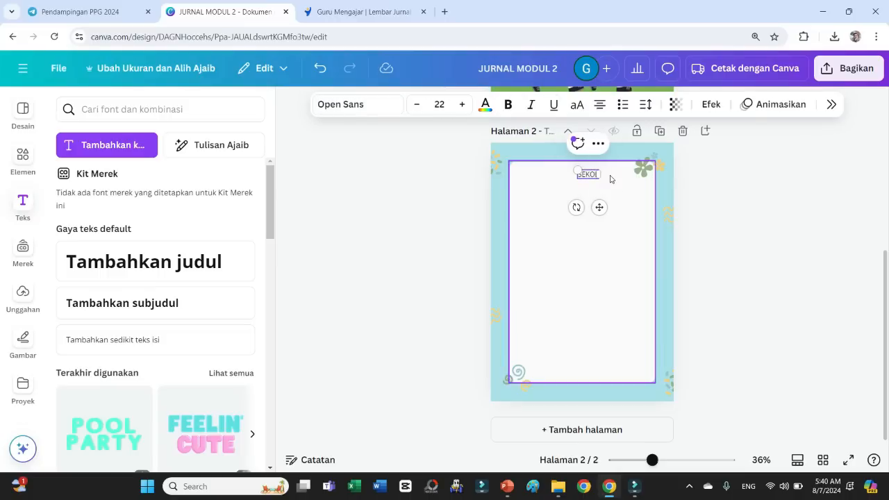
text(AH ADIWI)
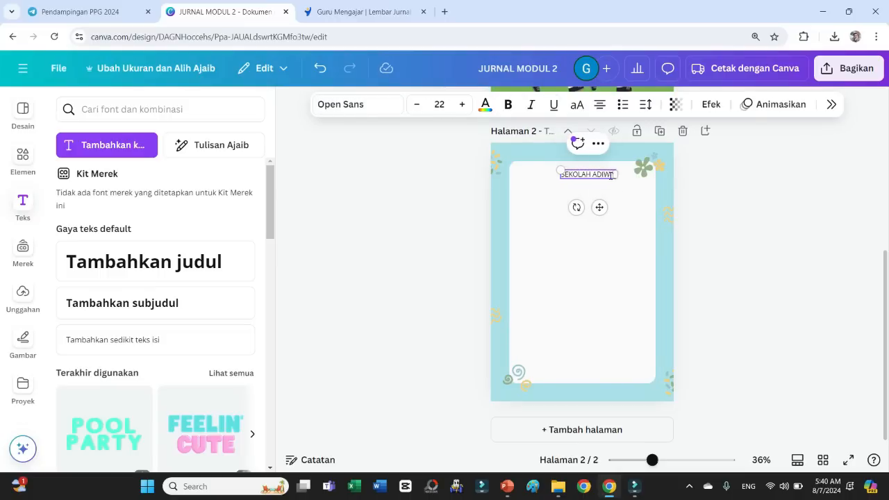
text(YATAKL)
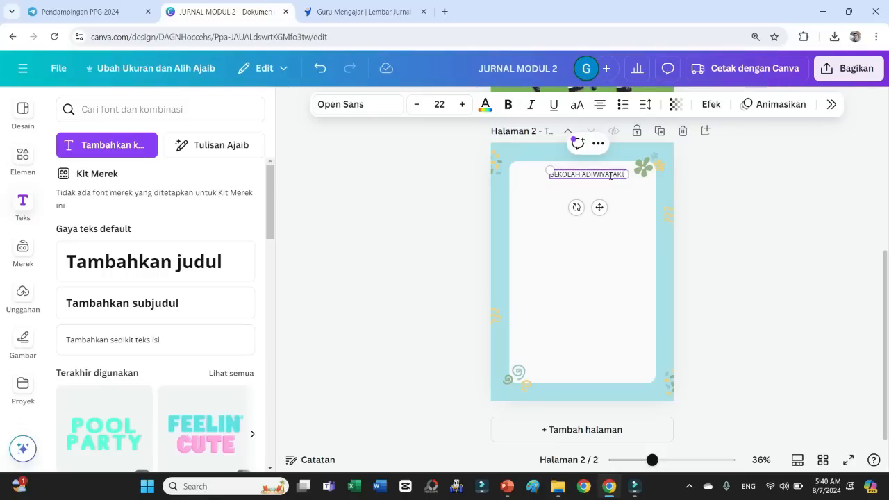
key(ctrl+a)
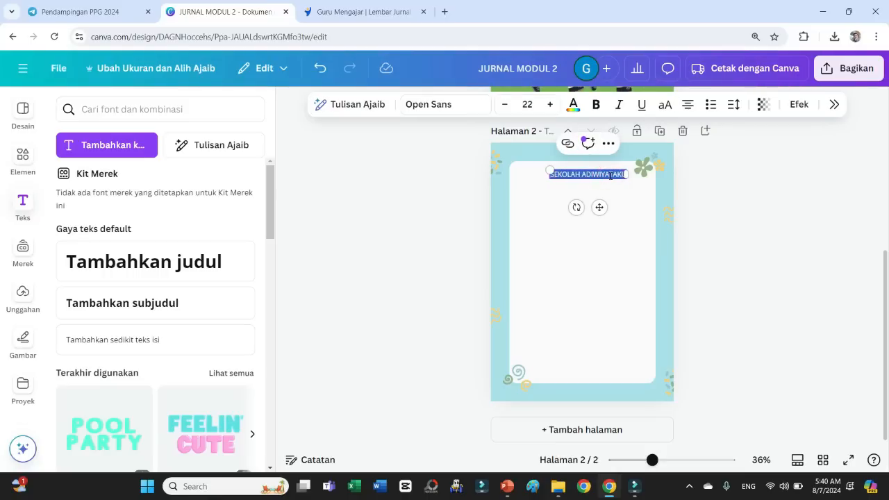
click(596, 104)
click(723, 190)
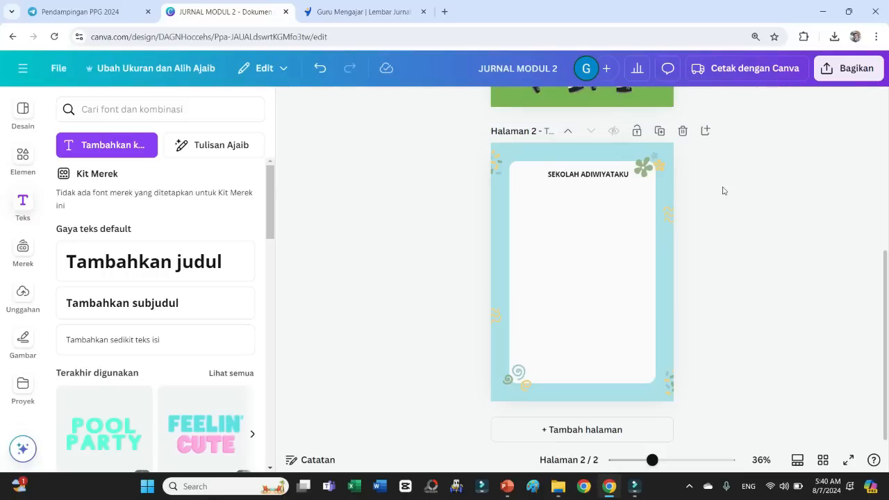
Add a justified body text box under the page 2 heading and fill it with the dummy text "ZCXZcCASCASCACZCZxzxZXZXZZ".
click(591, 177)
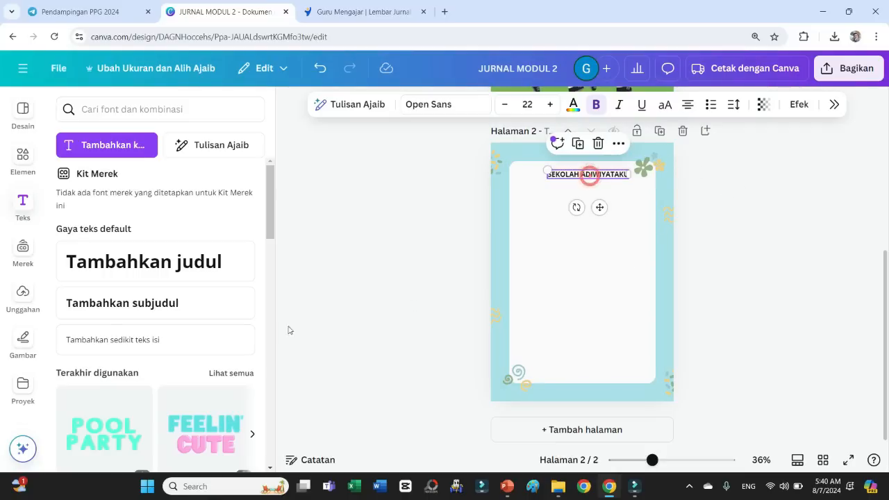
click(576, 259)
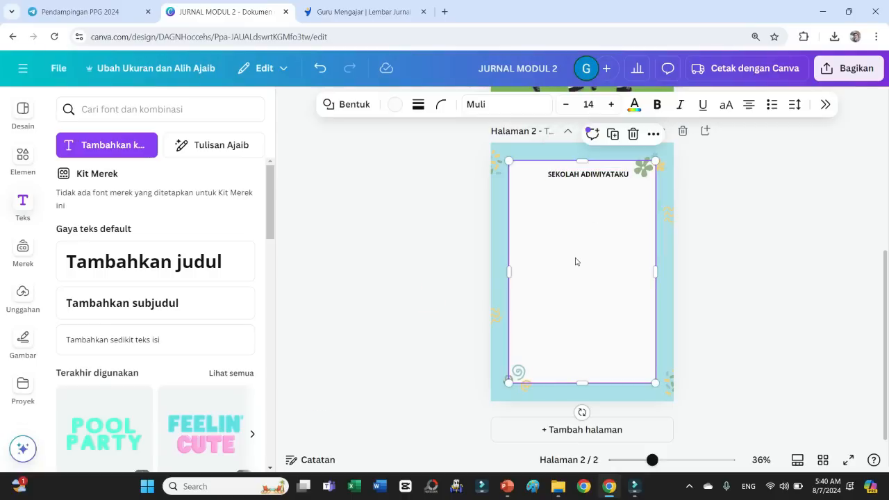
click(92, 335)
drag(590, 421, 601, 229)
click(687, 104)
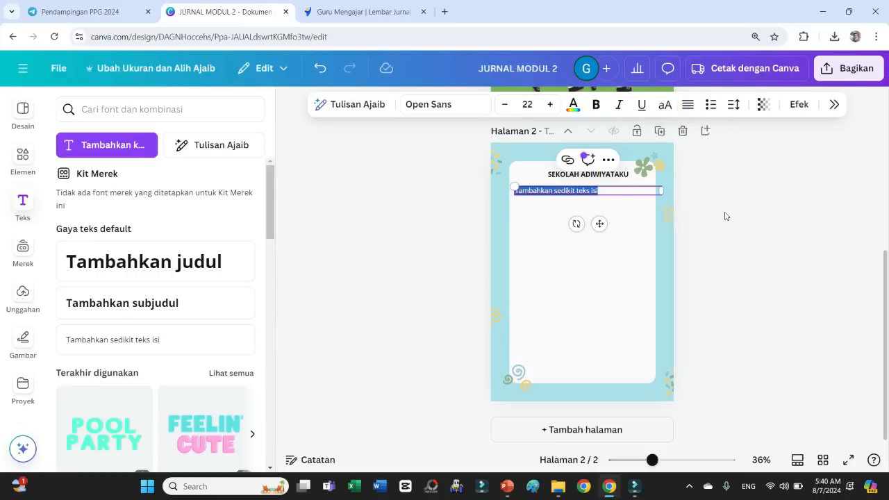
text(ZCXZcC)
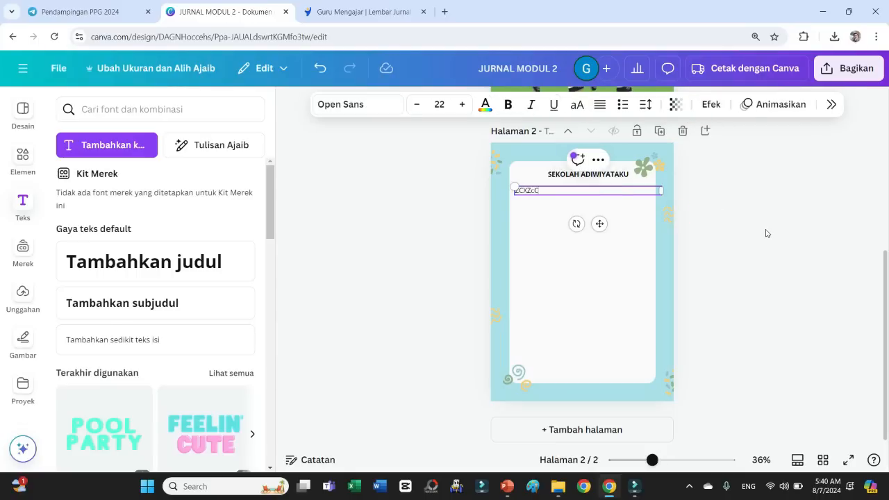
text(ASCASCACZCZxzxZXZXZZ)
click(765, 236)
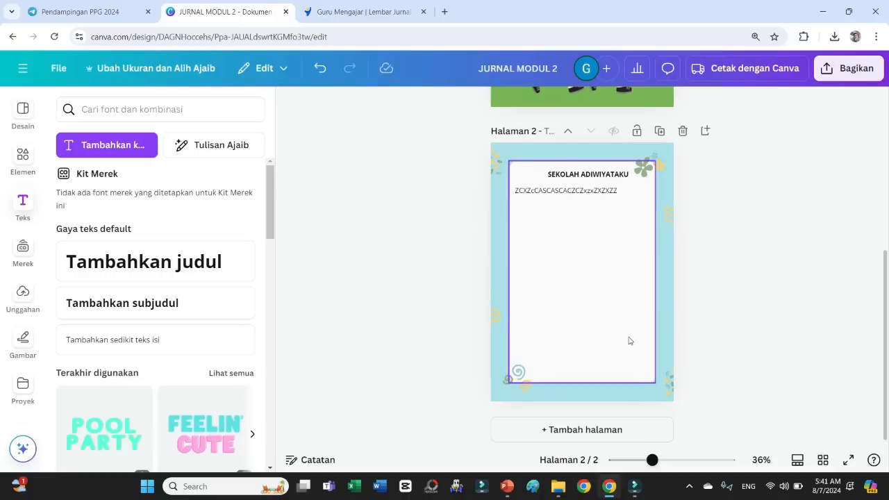
Duplicate page 2 and delete the "SEKOLAH ADIWIYATAKU" heading from the copy.
click(660, 132)
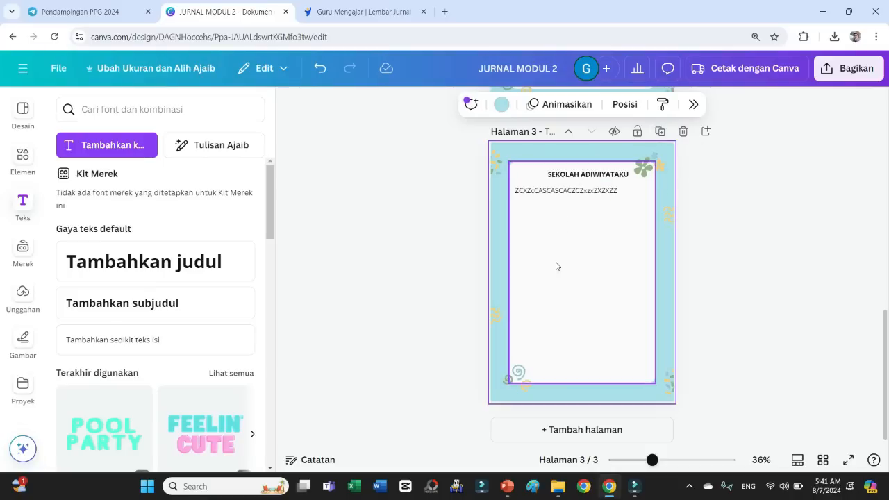
scroll(574, 364, up, 5)
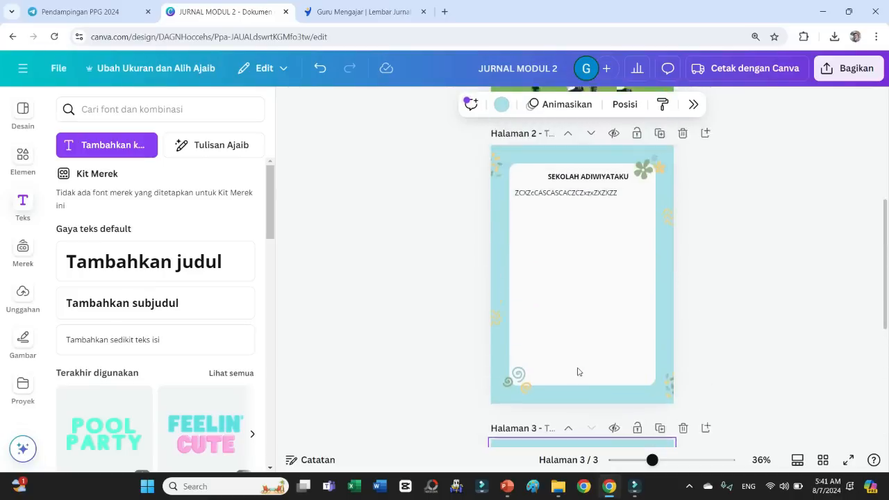
scroll(574, 369, down, 2)
scroll(574, 369, down, 2)
click(583, 232)
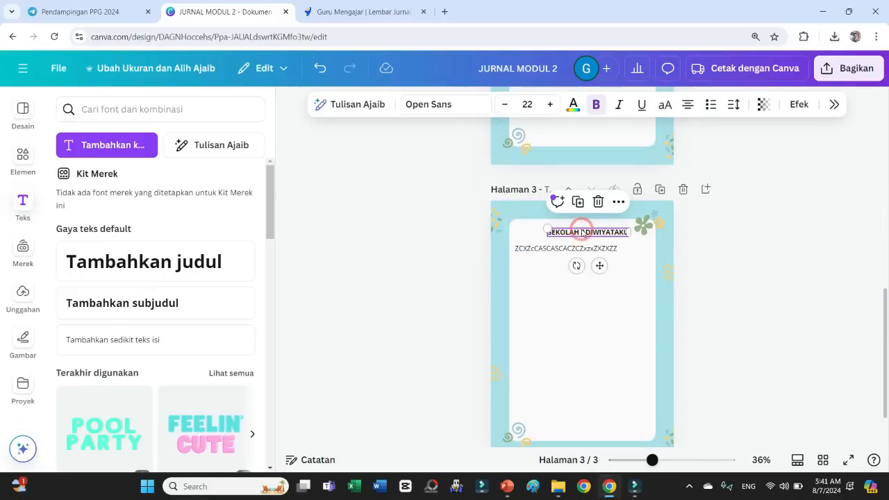
key(Delete)
Add a new page after page 3 at the end of the document.
scroll(583, 232, up, 5)
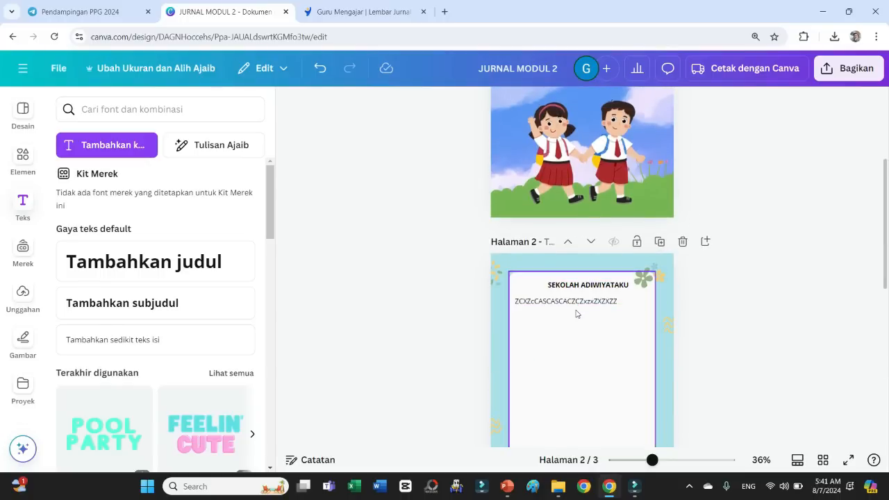
scroll(575, 312, down, 5)
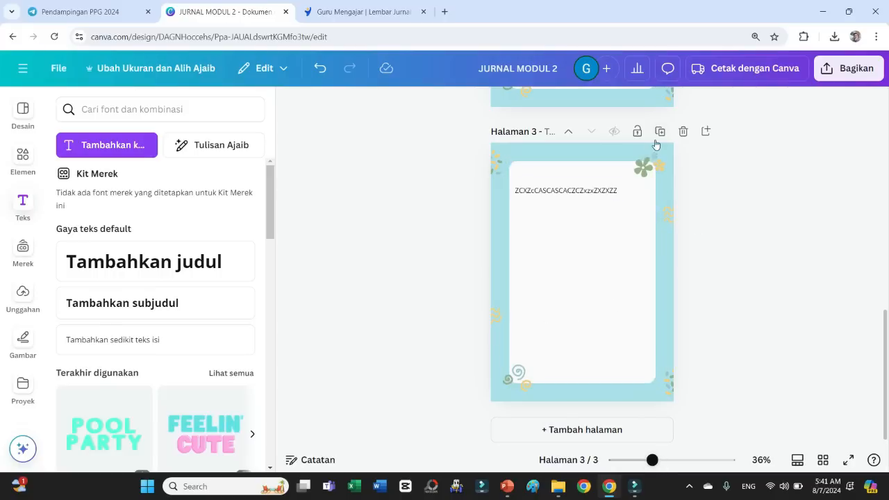
click(644, 430)
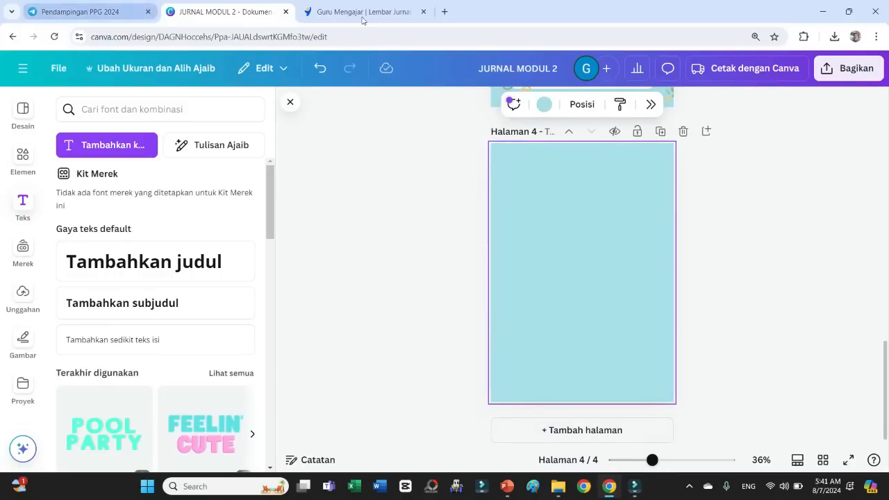
Switch to the Guru Mengajar page and read the journal requirement about including feedback from partners.
click(328, 12)
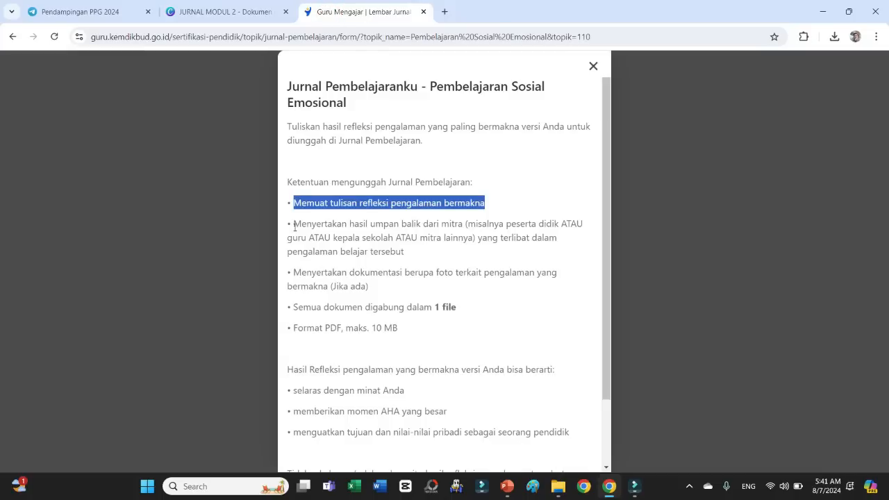
drag(297, 223, 468, 223)
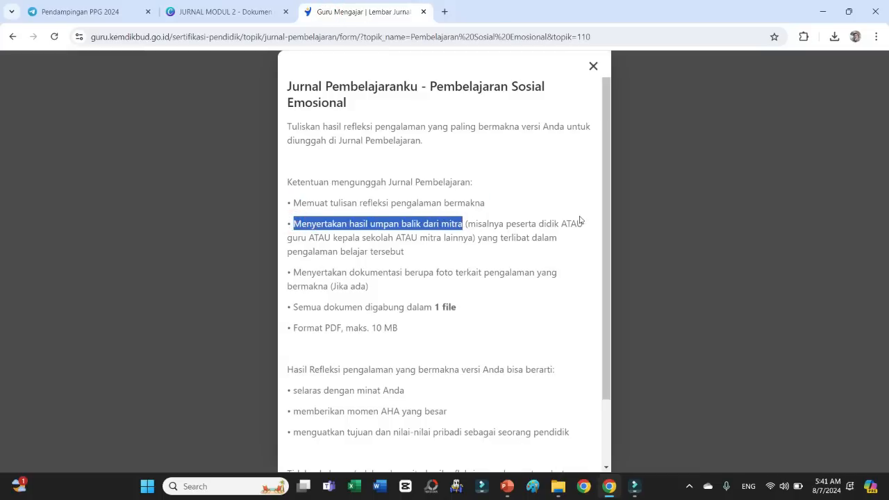
drag(506, 223, 558, 224)
double_click(303, 239)
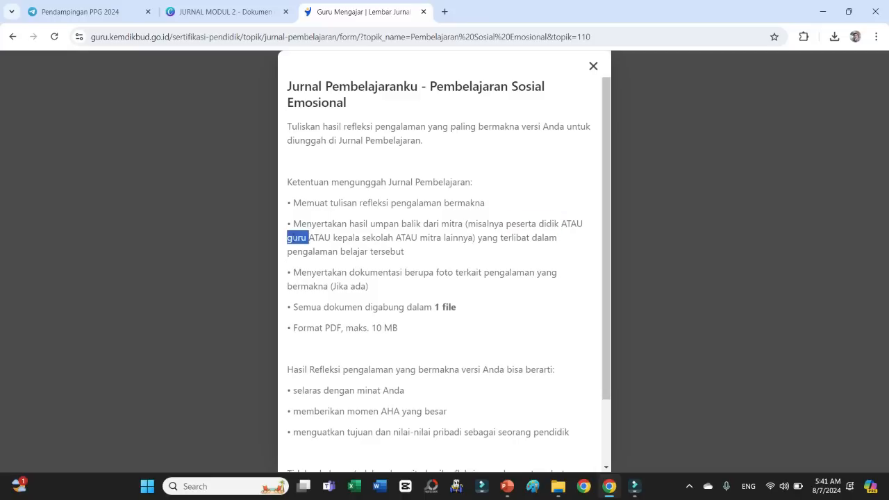
drag(334, 237, 394, 237)
Return to the Canva design and add the subheading "UMPAN BALIK GURU" centred at the top of page 4.
click(222, 12)
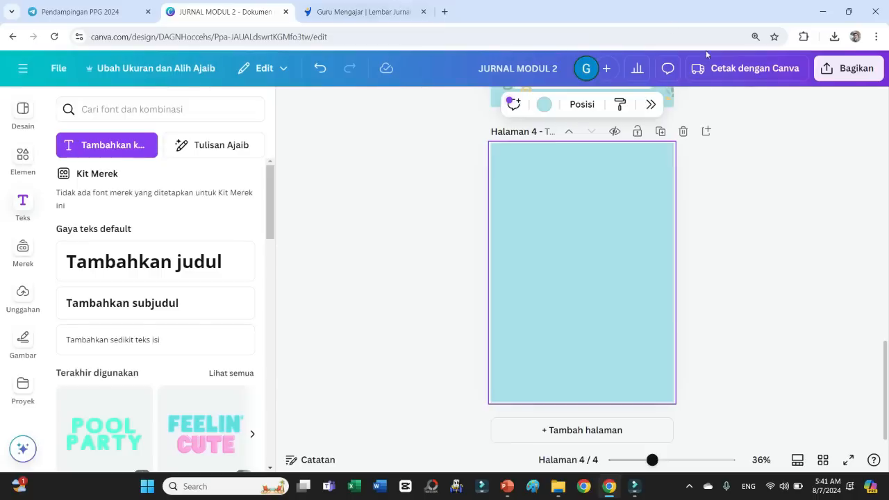
click(134, 307)
text(UMPA)
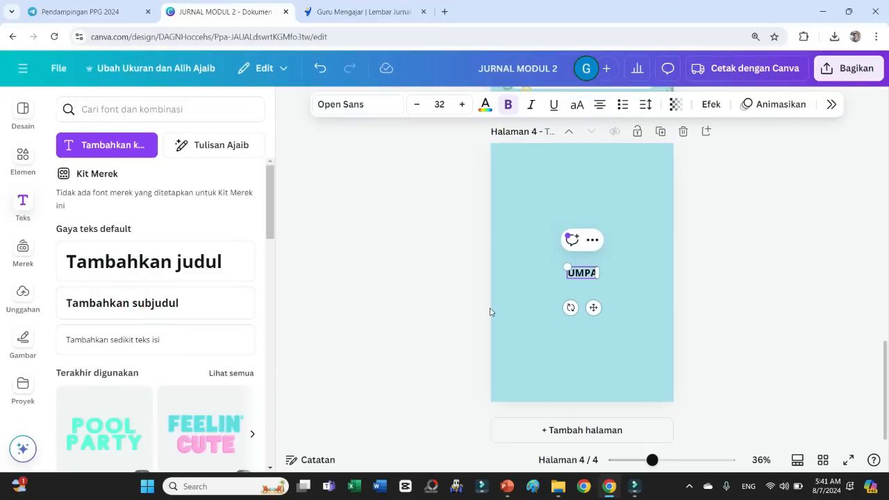
text(N BALIK GURU)
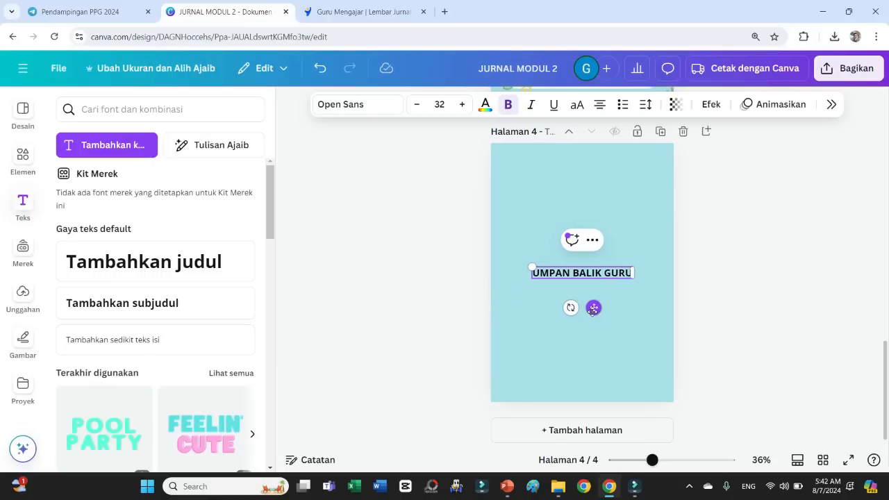
drag(593, 308, 594, 194)
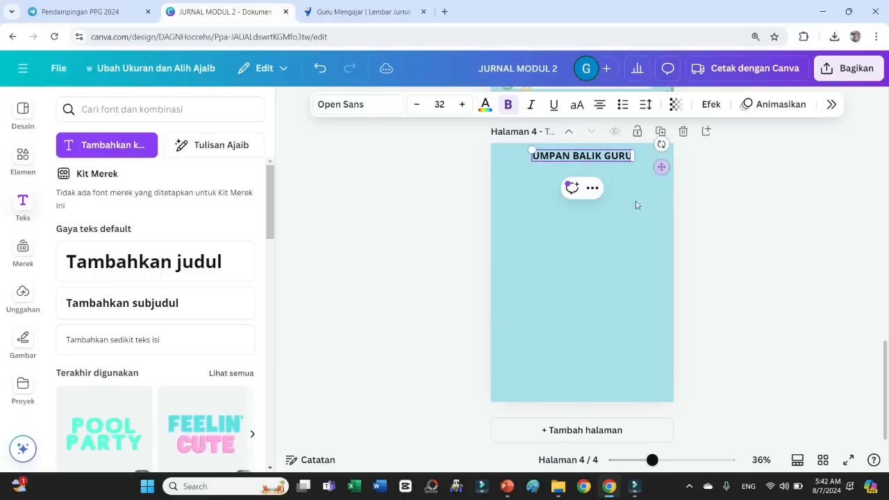
click(692, 213)
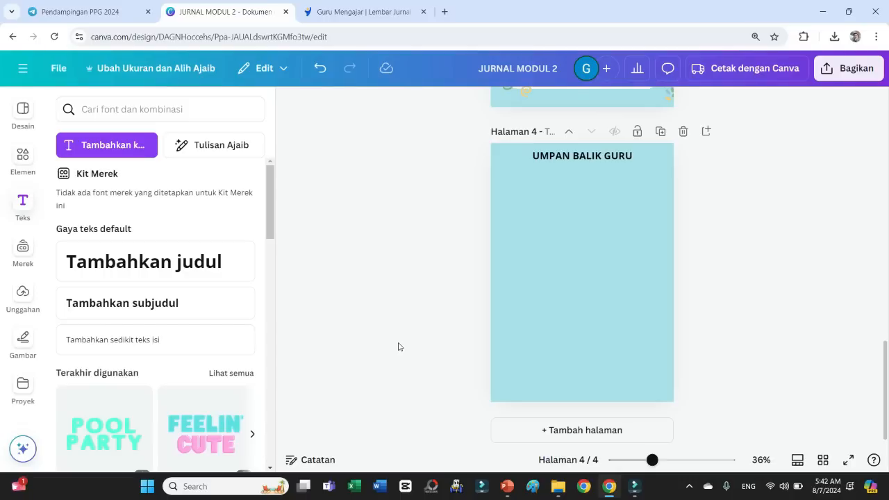
scroll(450, 342, up, 10)
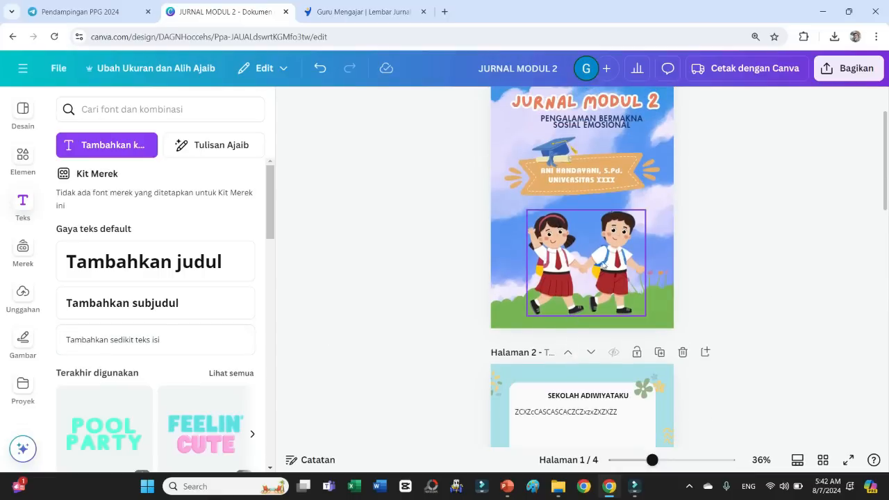
click(581, 175)
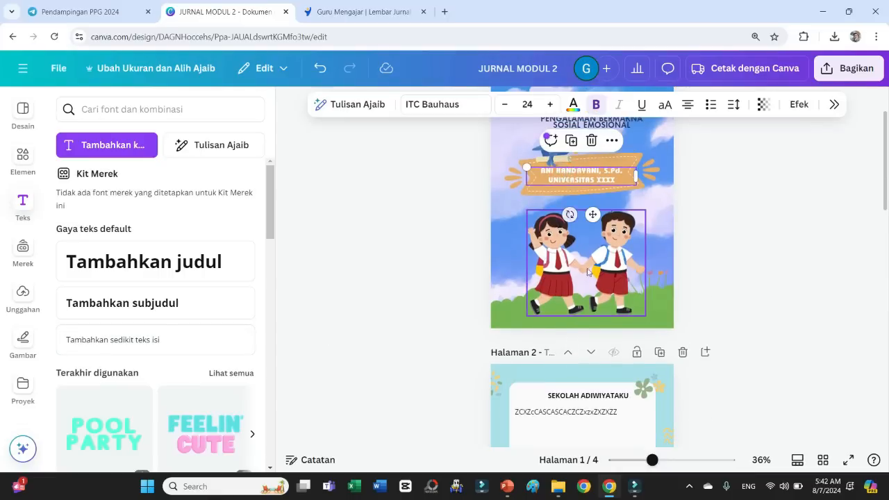
scroll(587, 271, down, 3)
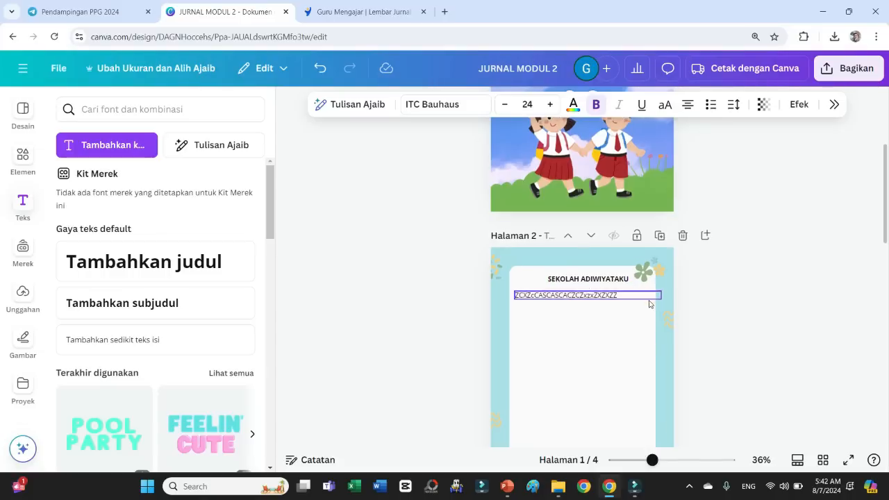
scroll(625, 299, down, 5)
scroll(639, 304, down, 3)
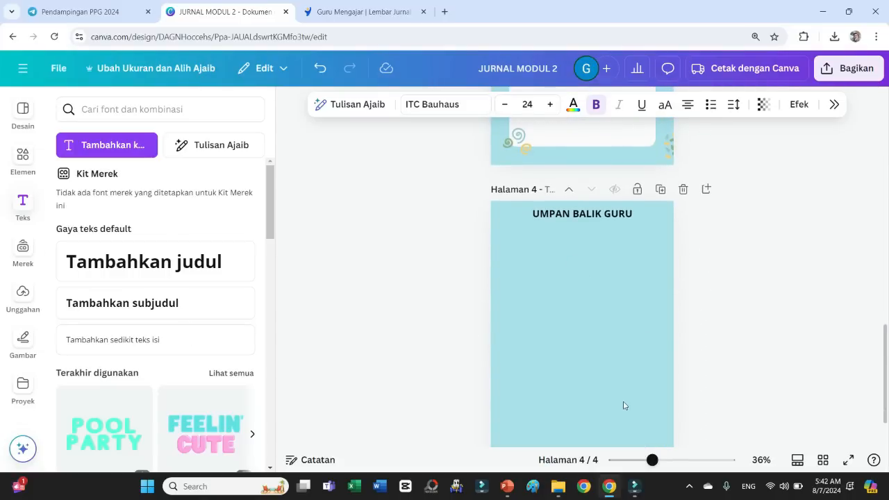
click(23, 201)
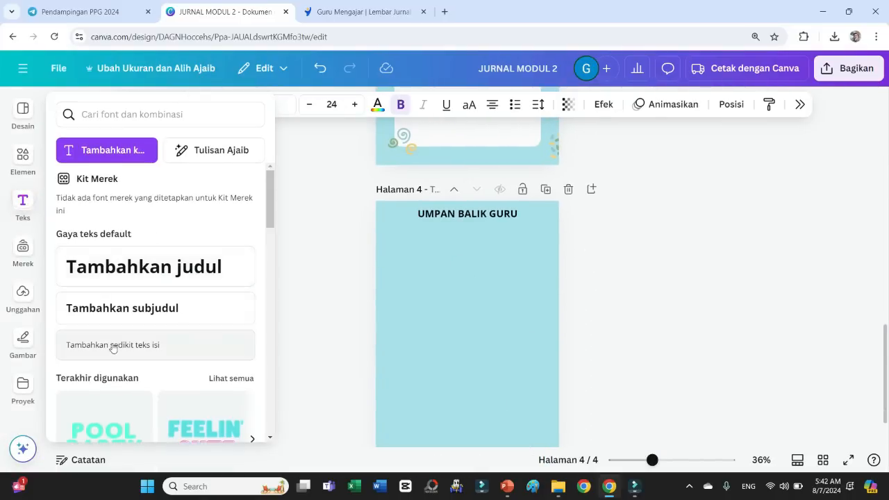
click(101, 313)
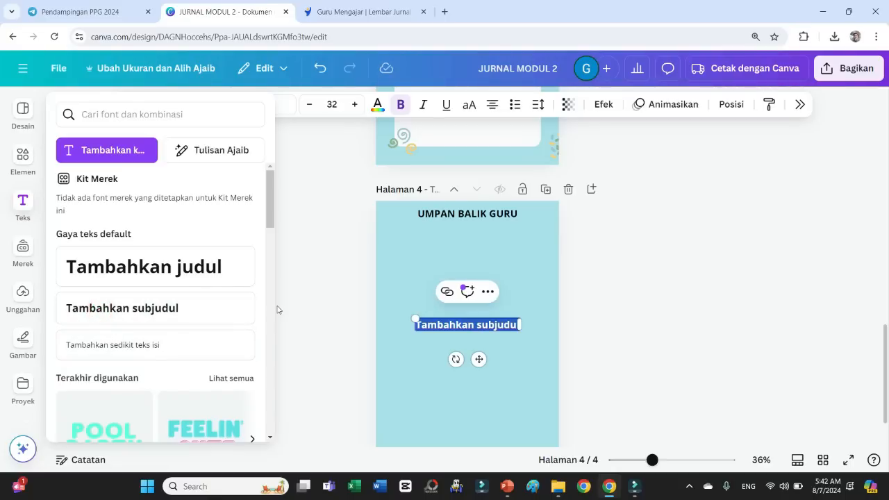
text(NAMA)
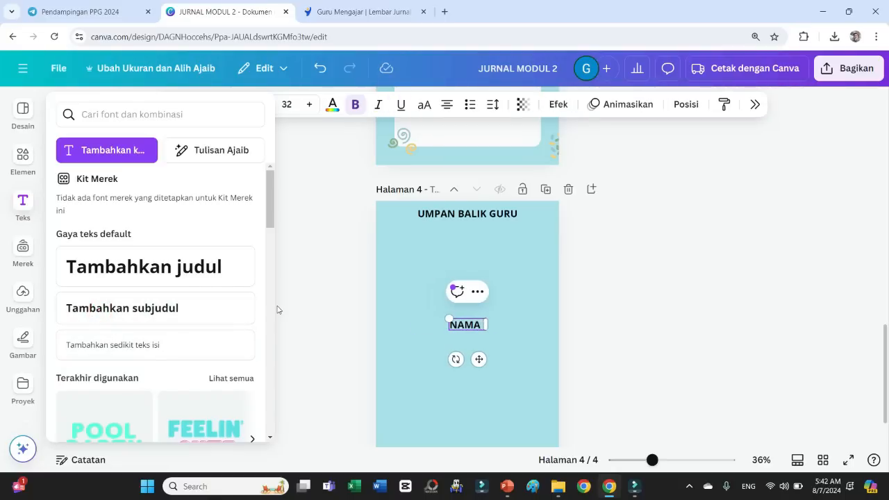
text( :)
click(659, 262)
click(464, 325)
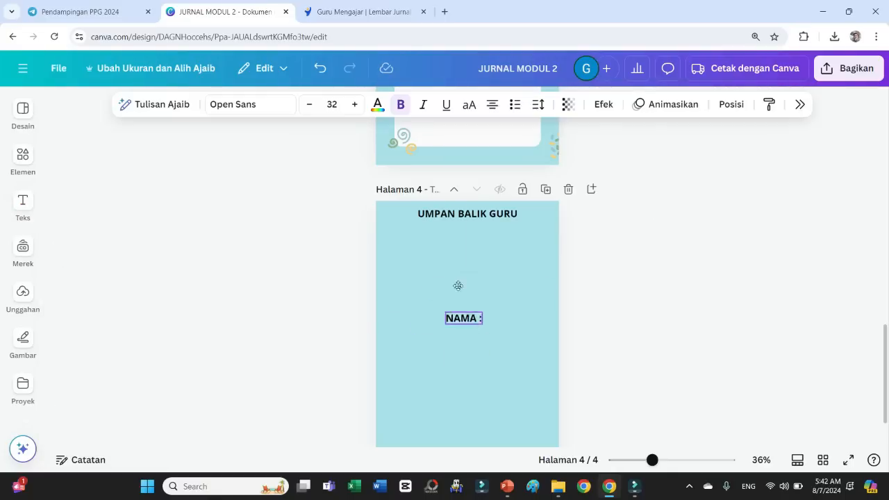
drag(464, 324, 413, 243)
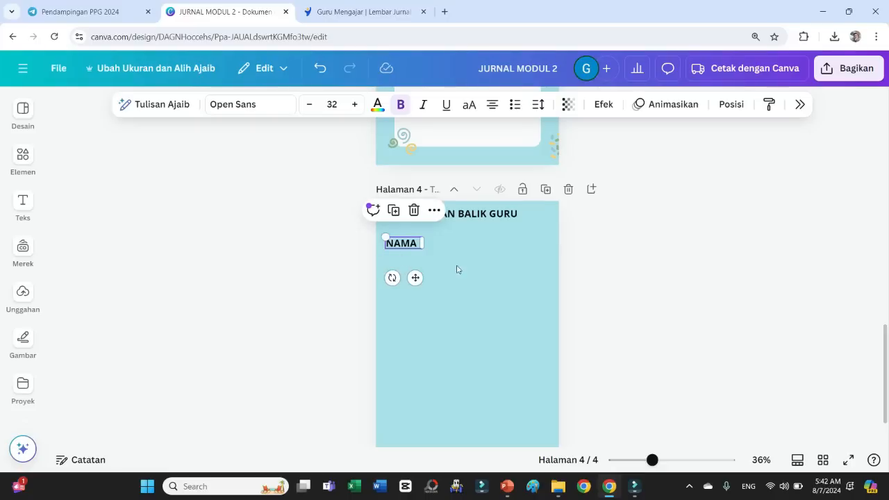
key(Delete)
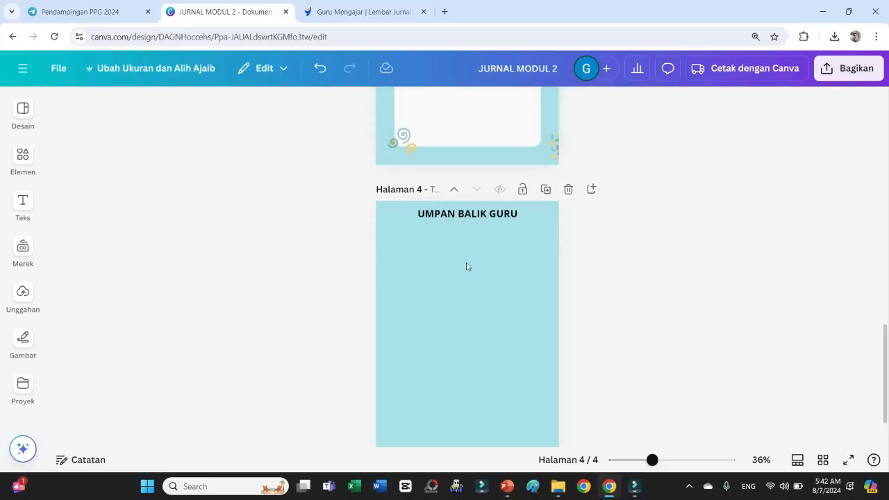
Add a dark navy rectangle below the page 4 heading, sized to nearly the full page width.
click(20, 159)
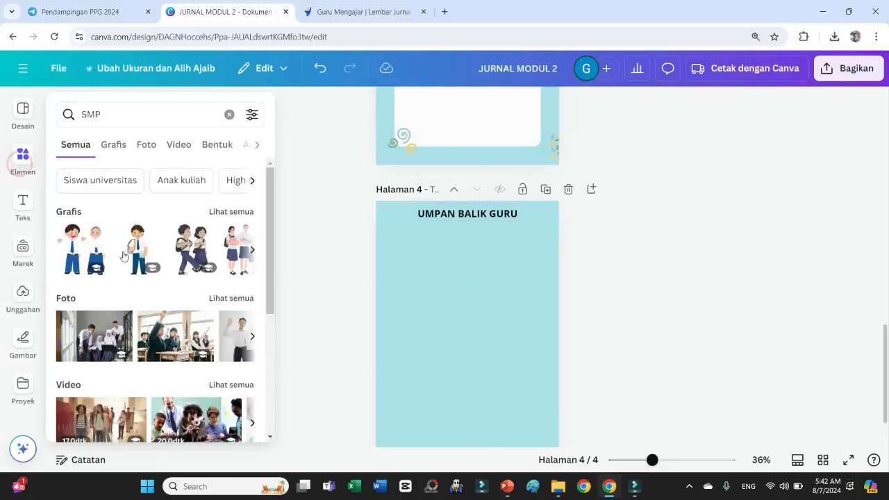
click(229, 114)
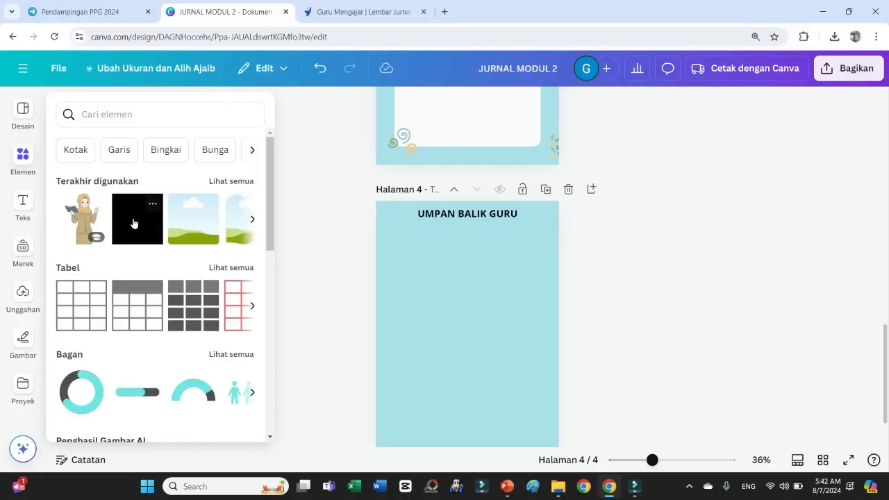
click(135, 223)
drag(476, 348, 552, 265)
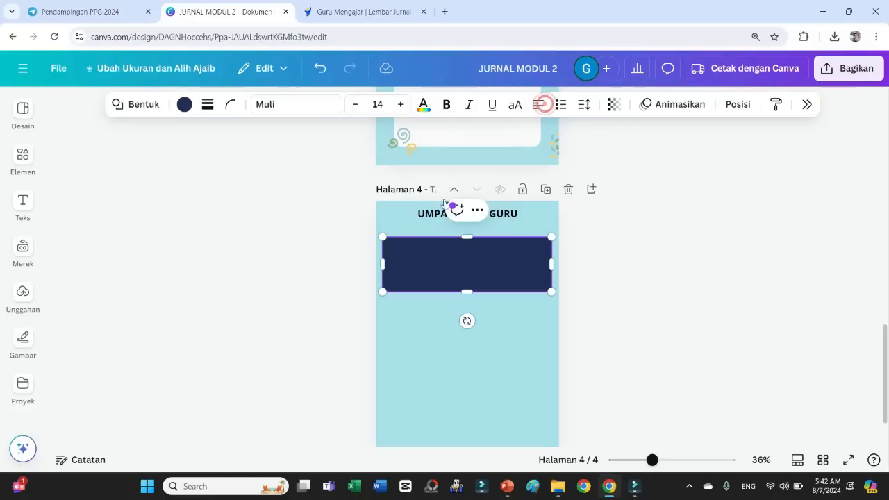
Fill the rectangle with "NAMA : GURU" and a feedback line calling the teacher's experience inspiring and suggesting its publication in the school bulletin.
double_click(406, 250)
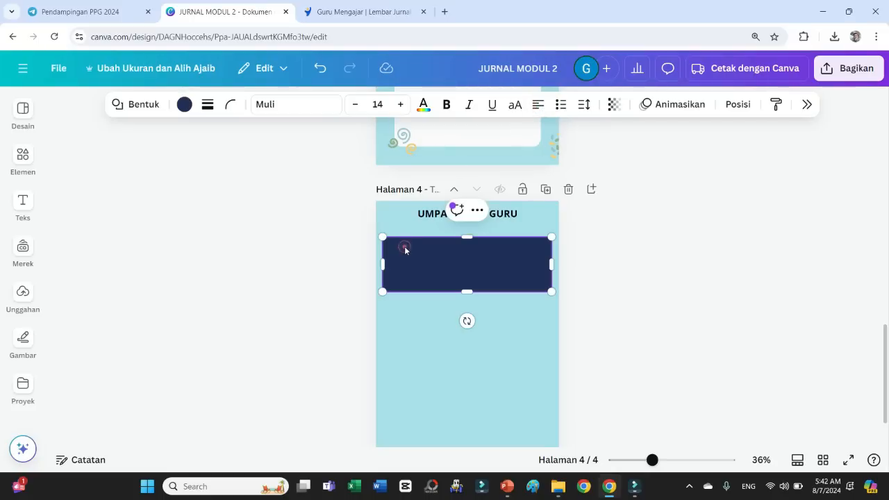
text(NAMA : GURU)
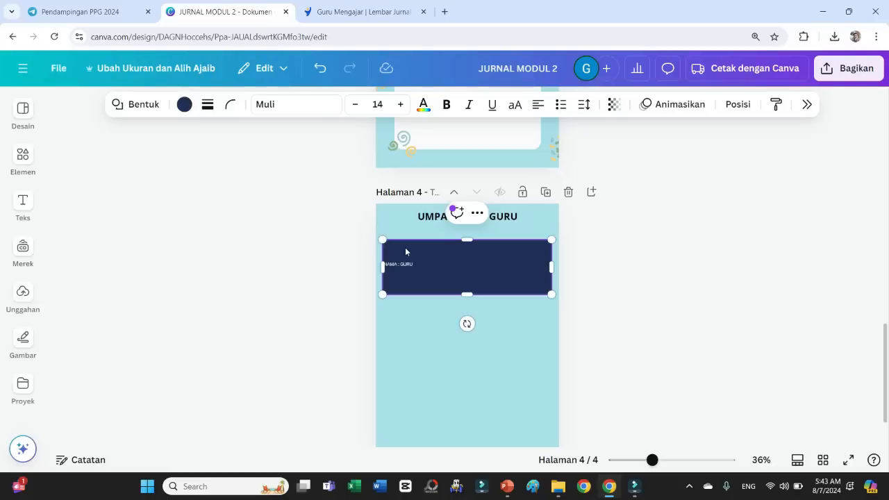
key(Return)
text(PENGALAMAN IBU ANI SANGAT MENE)
text(INSPIRASI SAYA. JIKA BERKENAN)
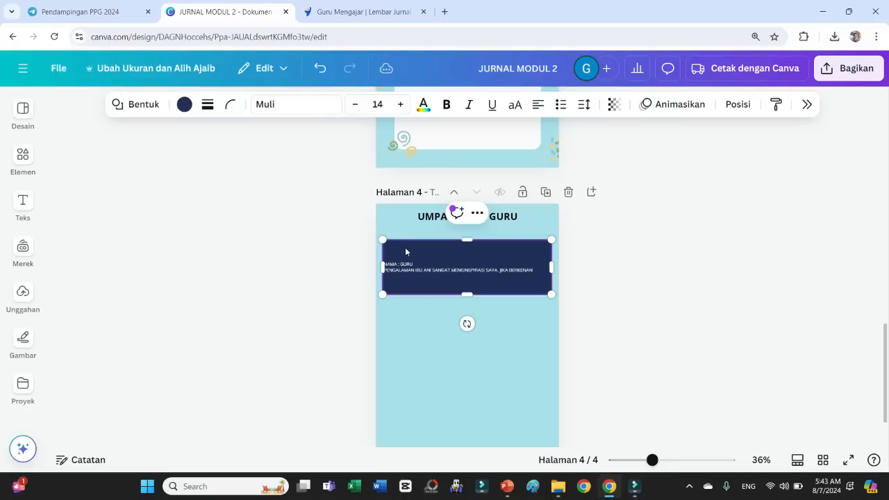
text( PENGALAMAN INI BISA DITERBITKAN DI BULETIN SEKOLAH)
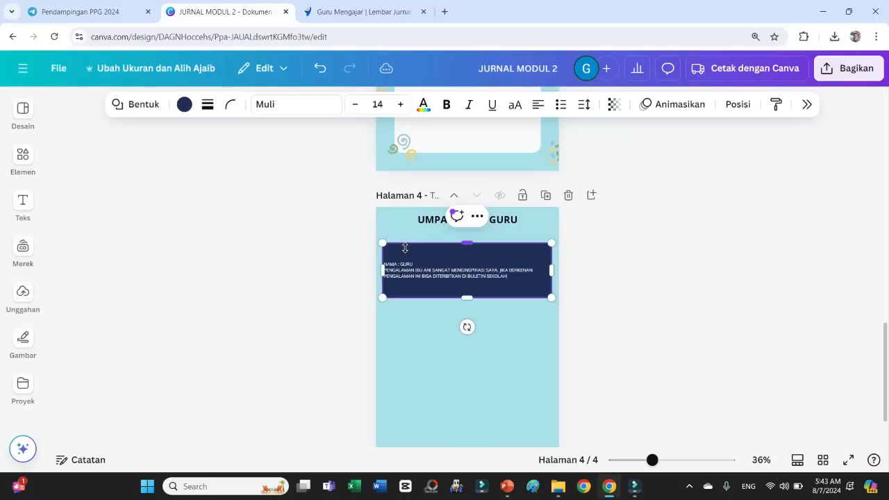
click(604, 309)
Duplicate the feedback box twice on page 4 and stack the copies evenly below the original.
scroll(587, 246, up, 10)
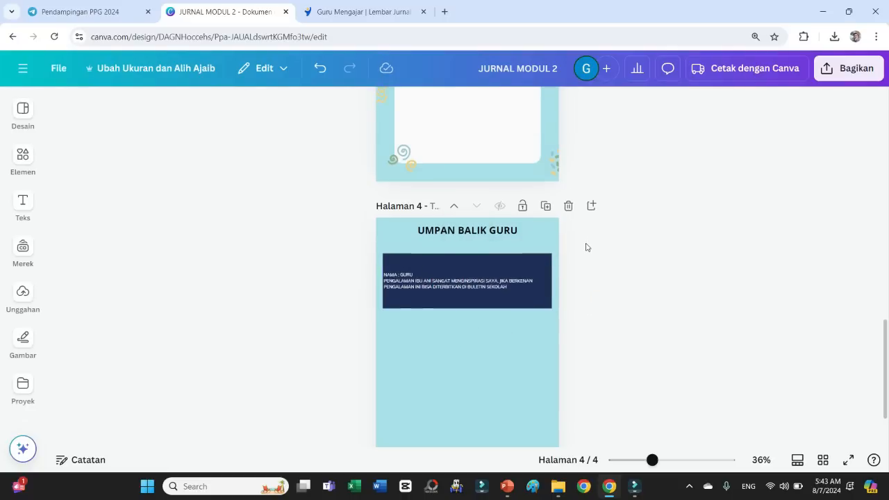
scroll(546, 234, up, 3)
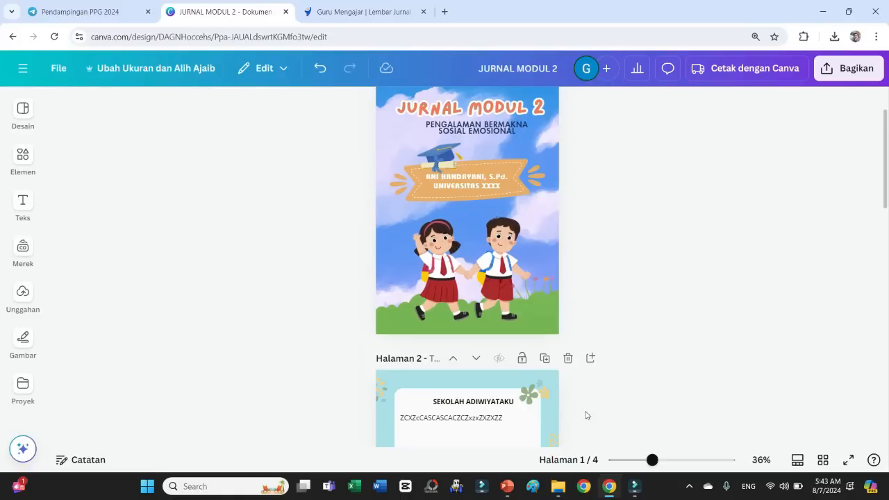
scroll(464, 403, down, 12)
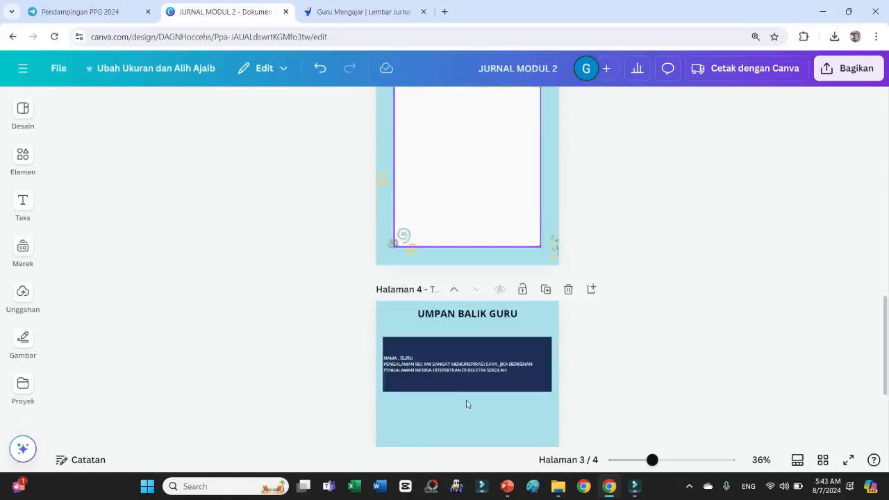
click(445, 257)
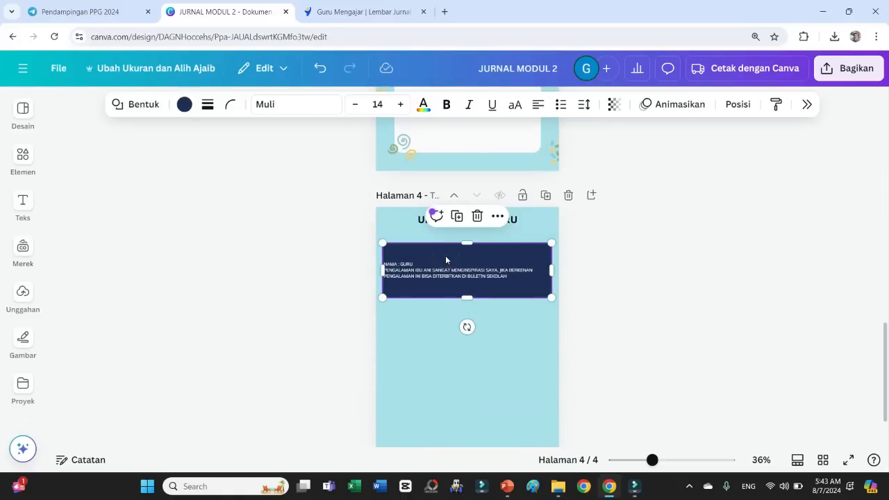
key(ctrl+d)
drag(479, 257, 496, 393)
key(ctrl+d)
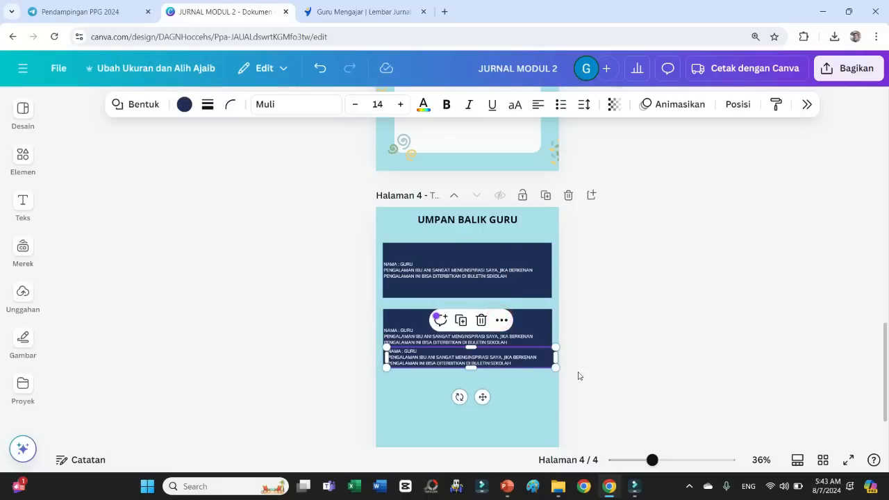
key(ctrl+z)
drag(514, 326, 509, 390)
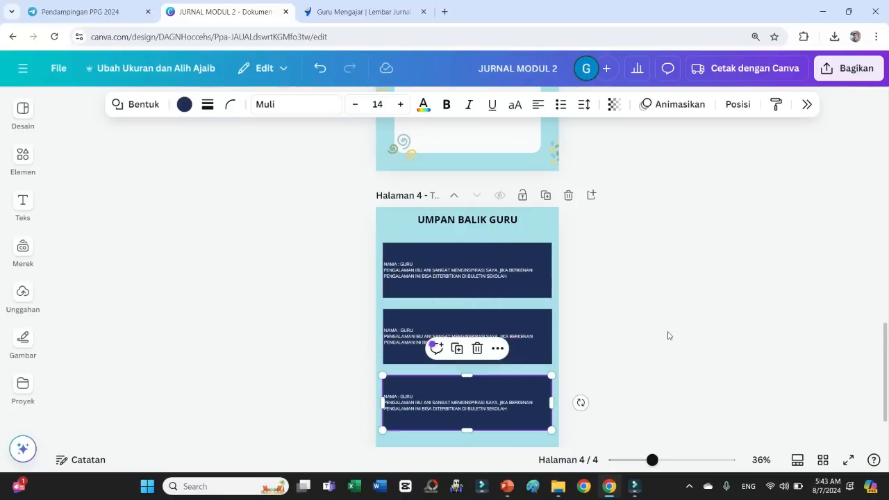
scroll(666, 335, down, 1)
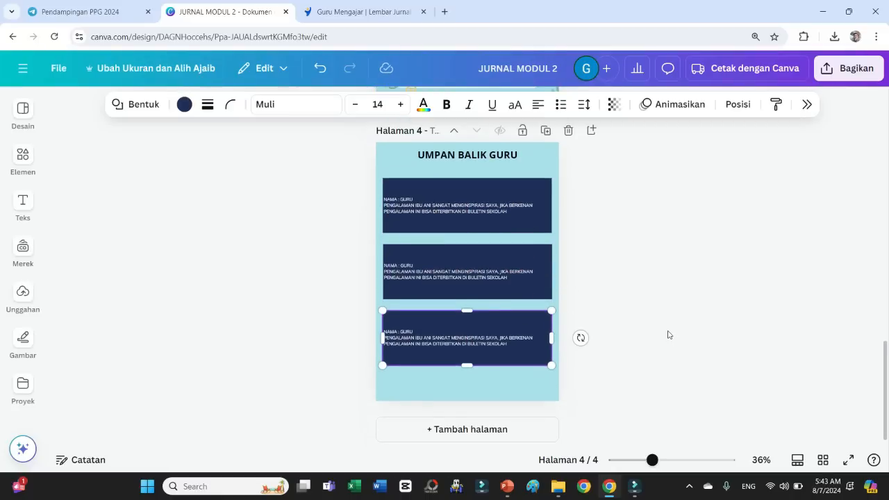
click(542, 184)
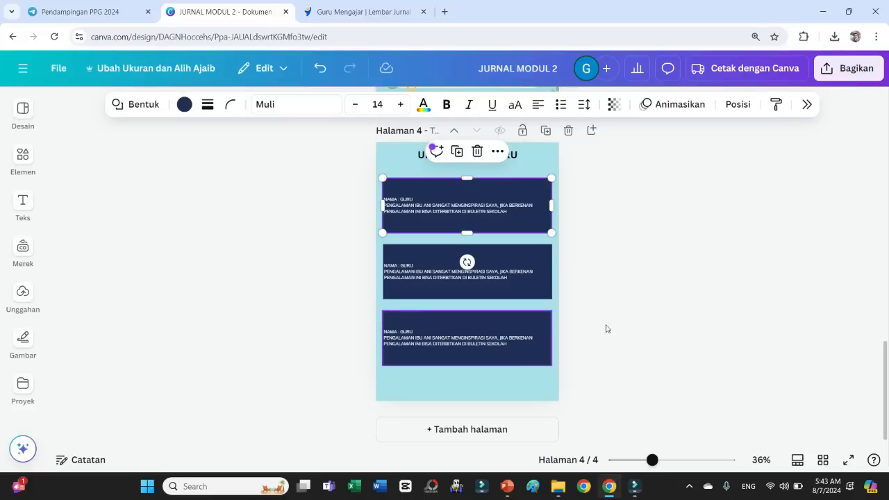
click(627, 322)
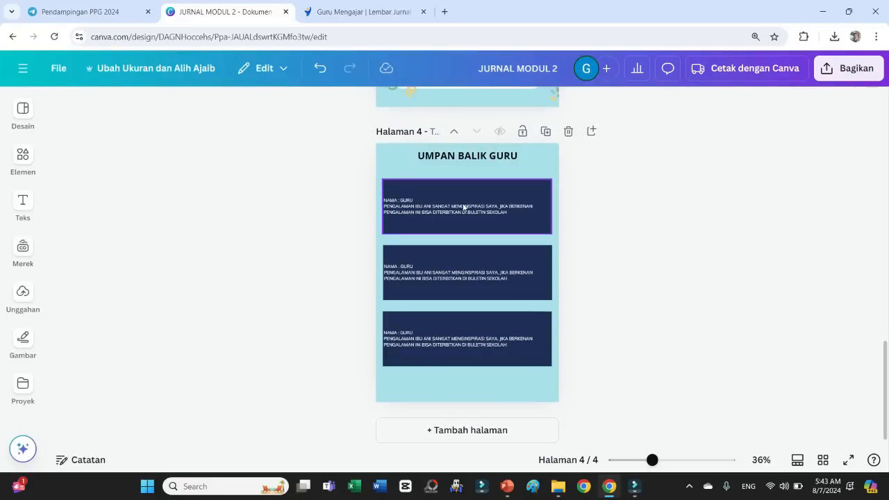
scroll(464, 206, up, 5)
scroll(464, 206, down, 4)
scroll(464, 207, down, 2)
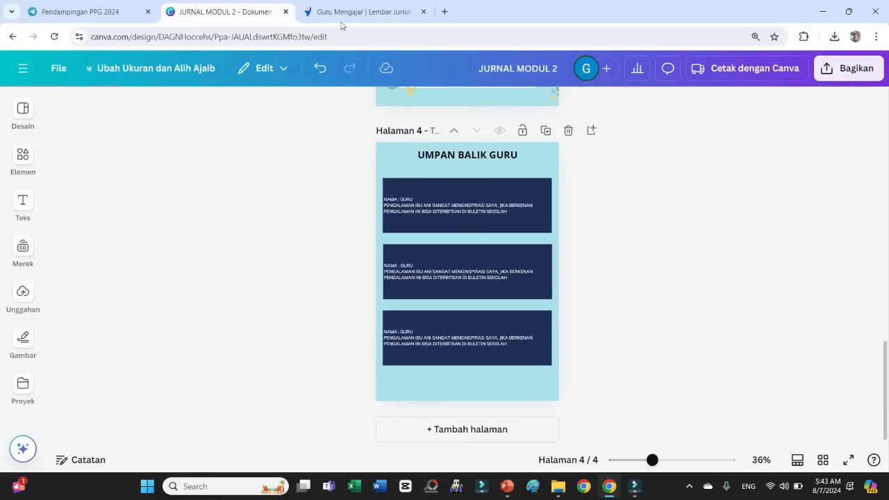
Switch to the Guru Mengajar page and read the upload requirements on reflection, partner feedback and photo documentation.
click(345, 11)
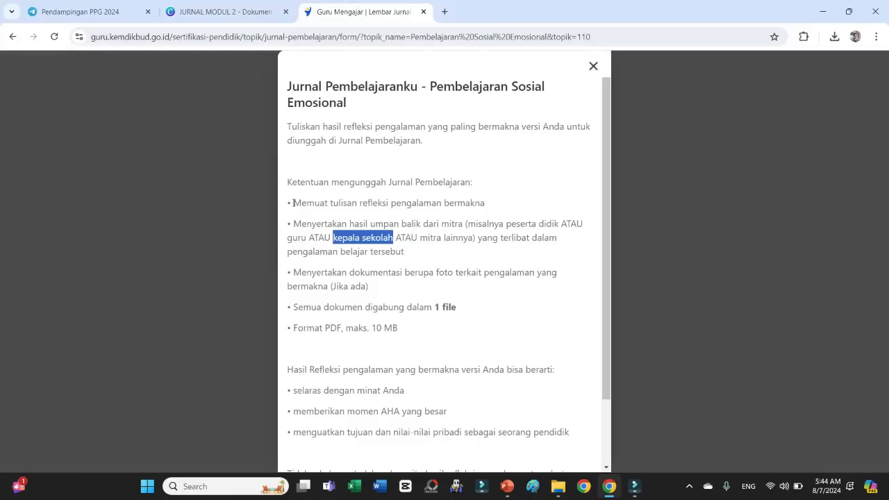
drag(293, 203, 512, 208)
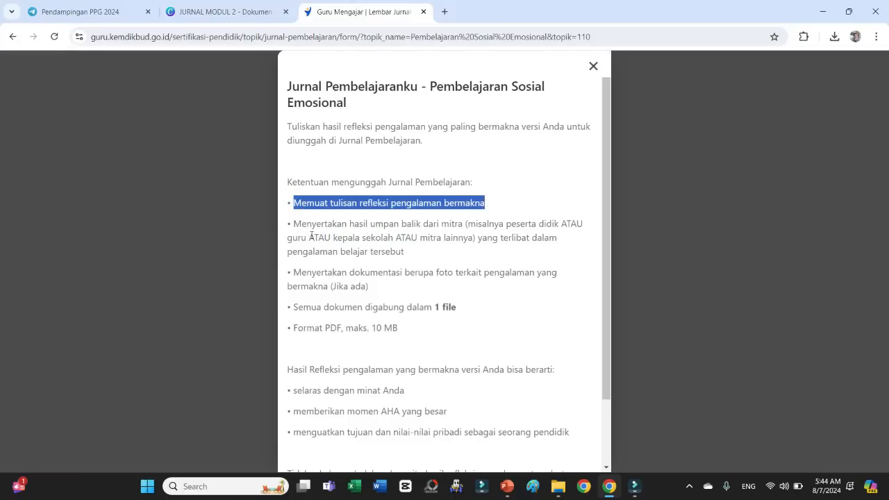
drag(292, 224, 441, 226)
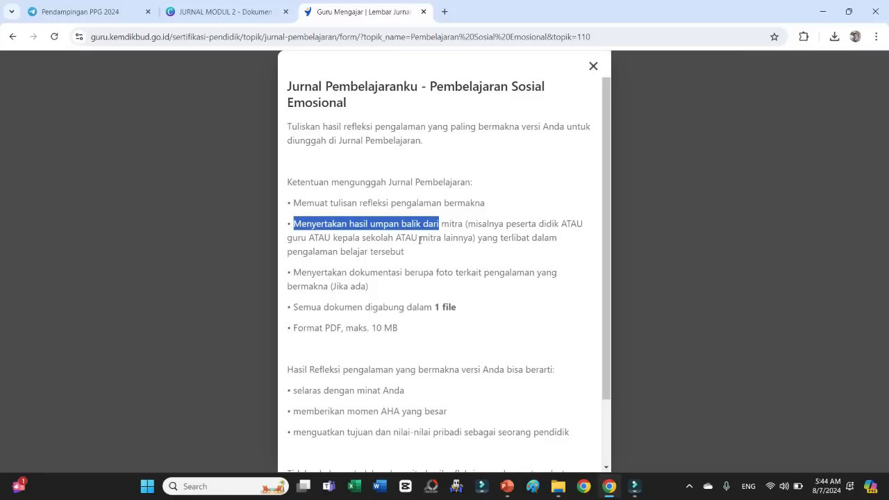
drag(292, 271, 497, 294)
Return to the Canva design, add page 5 at the end and place the subheading "FORO DOKUMEN" centred at its top.
click(221, 12)
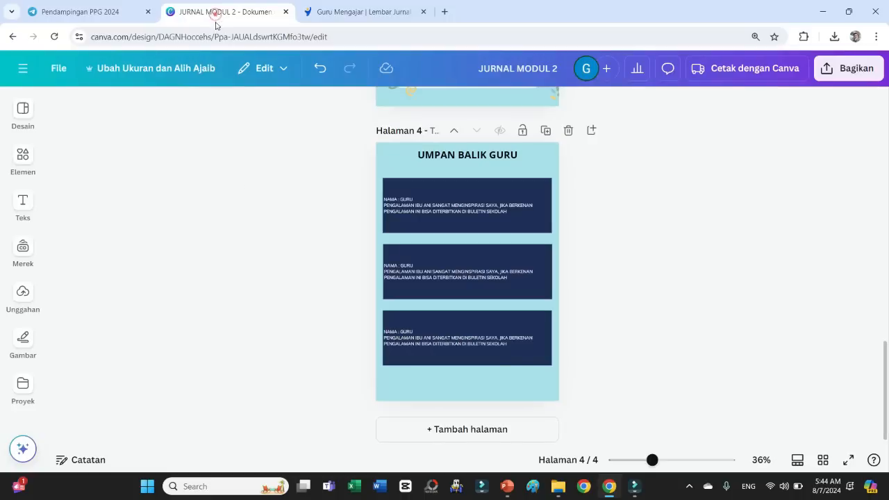
click(485, 436)
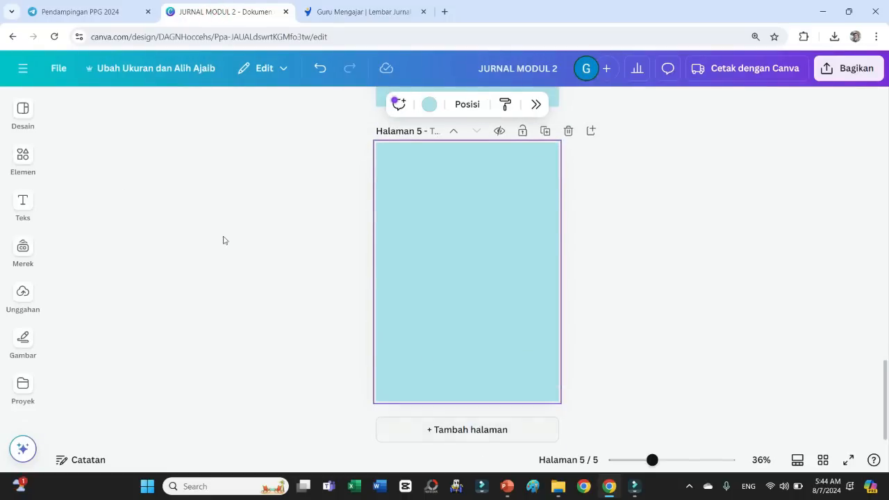
click(23, 204)
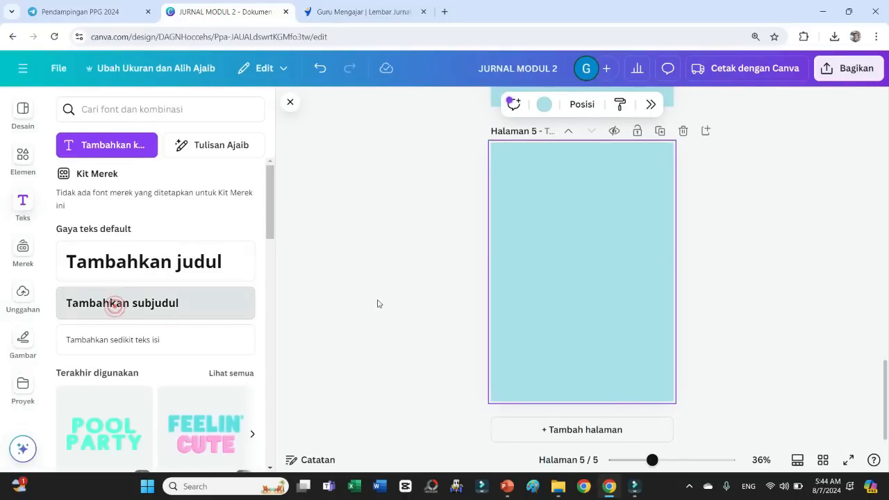
click(115, 304)
drag(593, 307, 592, 203)
triple_click(597, 164)
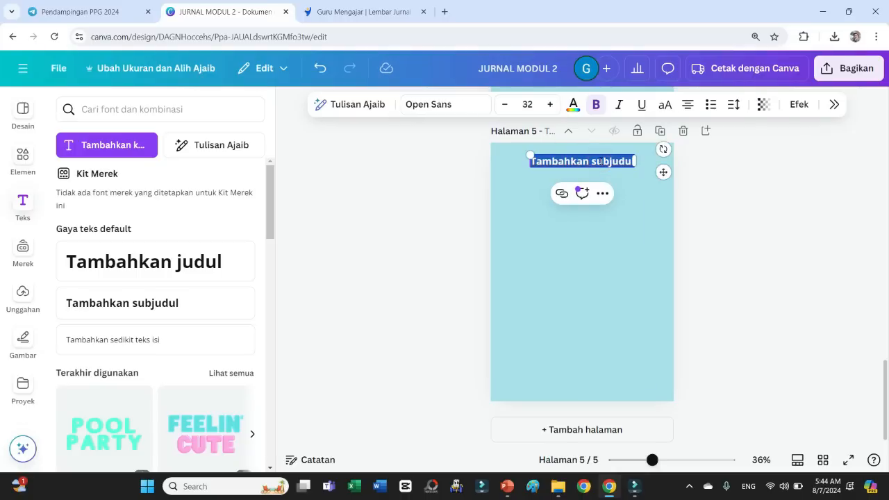
text(FORO)
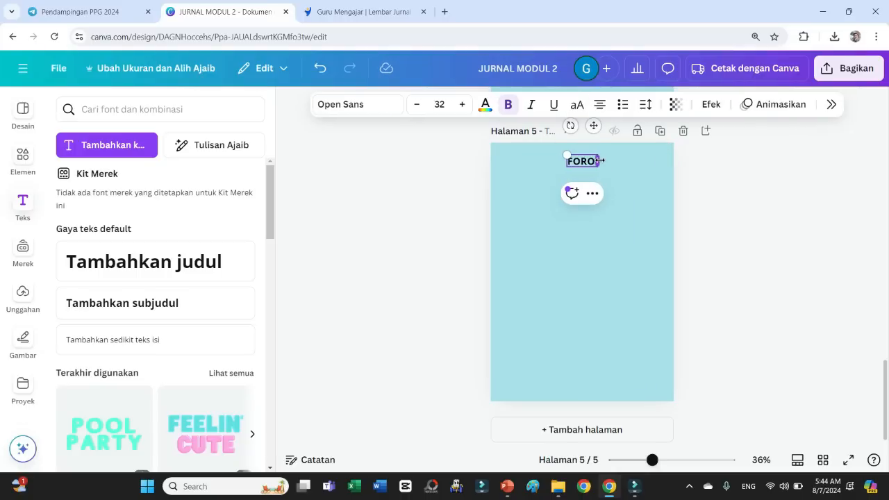
text( DOKUMEN)
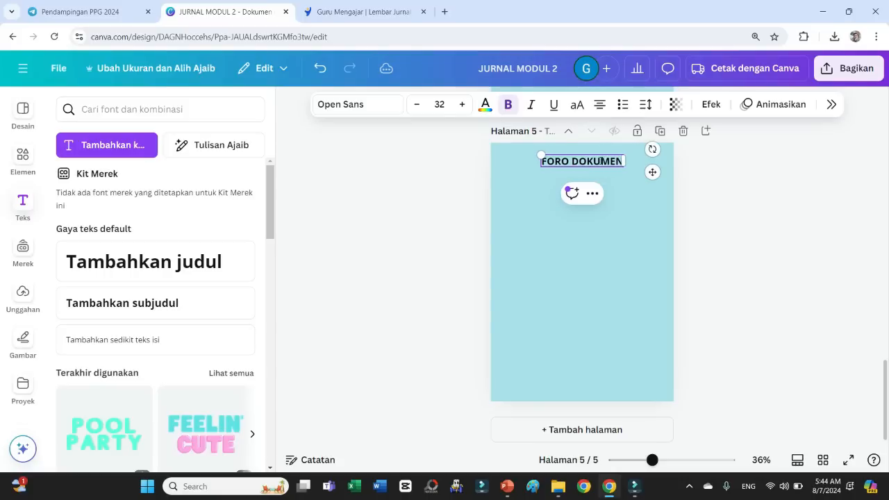
click(762, 261)
scroll(555, 264, up, 17)
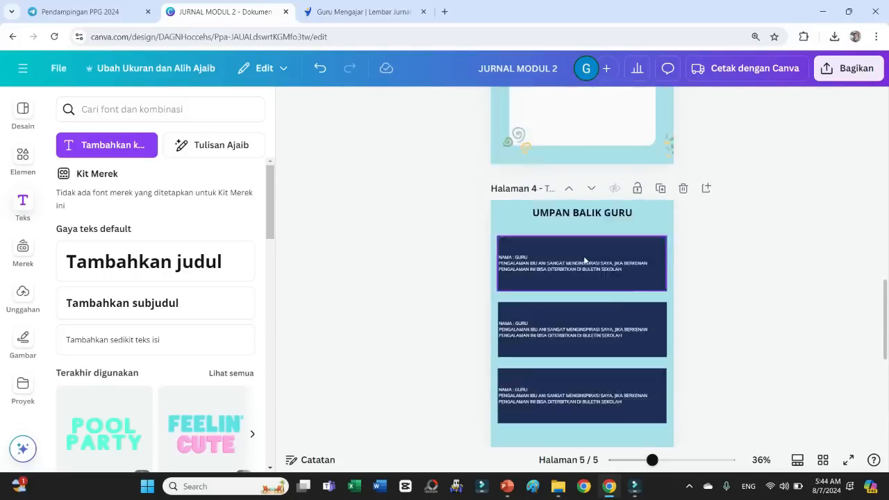
scroll(582, 269, down, 4)
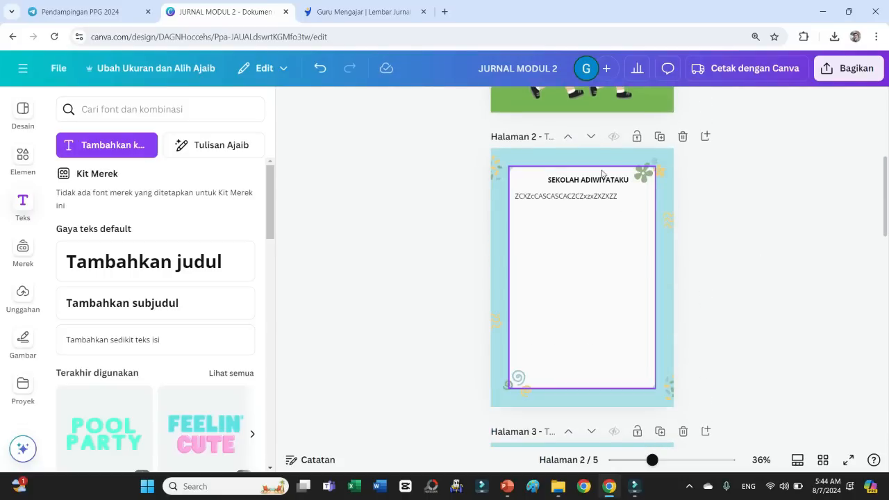
scroll(653, 219, down, 11)
scroll(611, 215, down, 4)
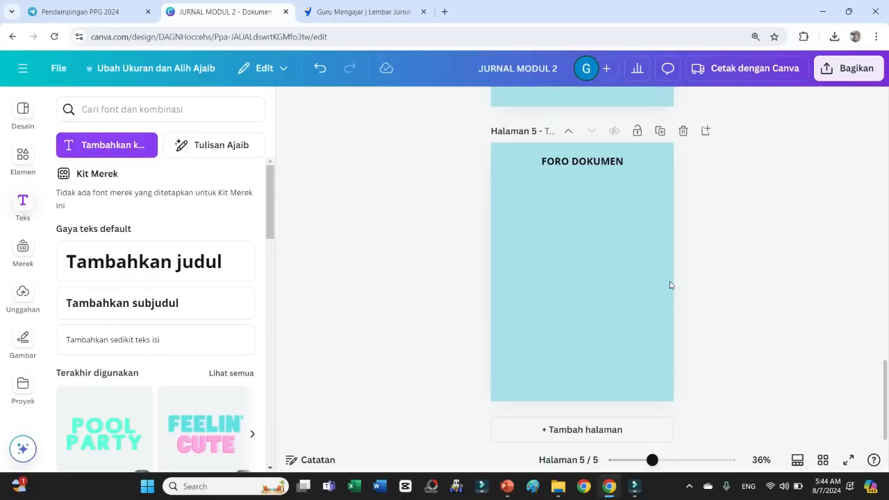
Decorate page 5 with a black swirl ornament in its lower-left corner and a purple geometric graphic in its upper-left corner.
click(28, 159)
scroll(188, 346, down, 8)
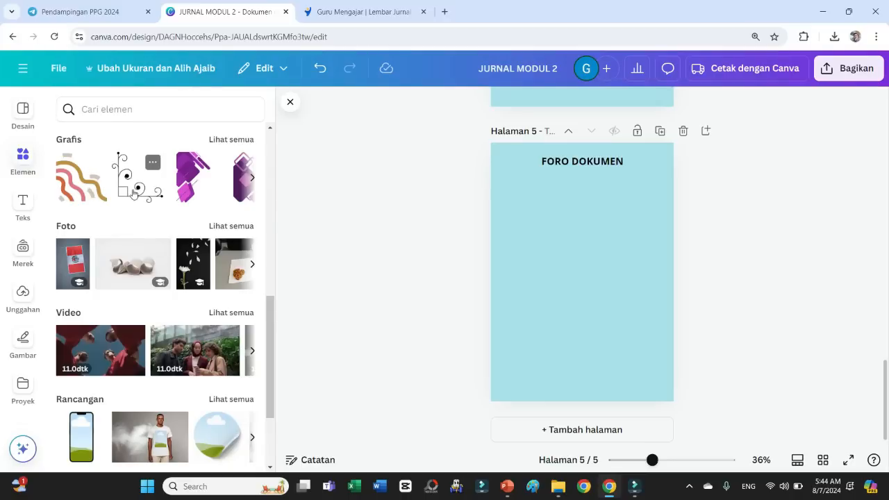
click(137, 177)
drag(534, 294, 484, 407)
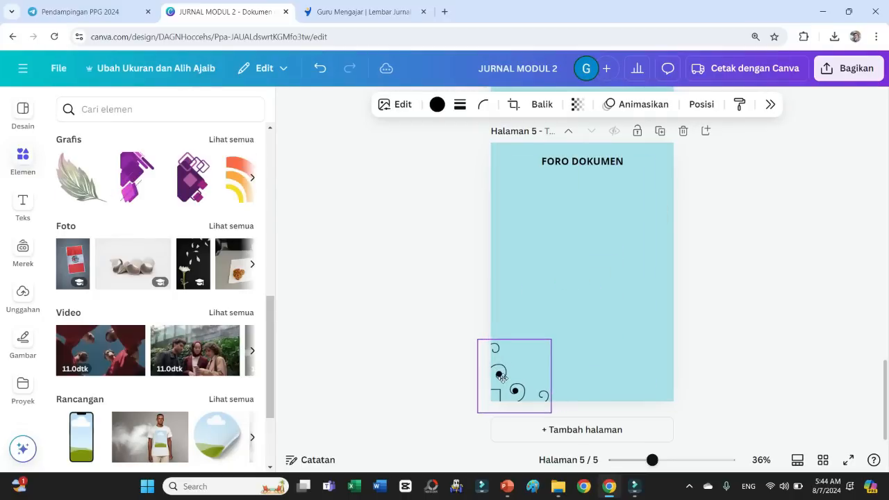
click(215, 182)
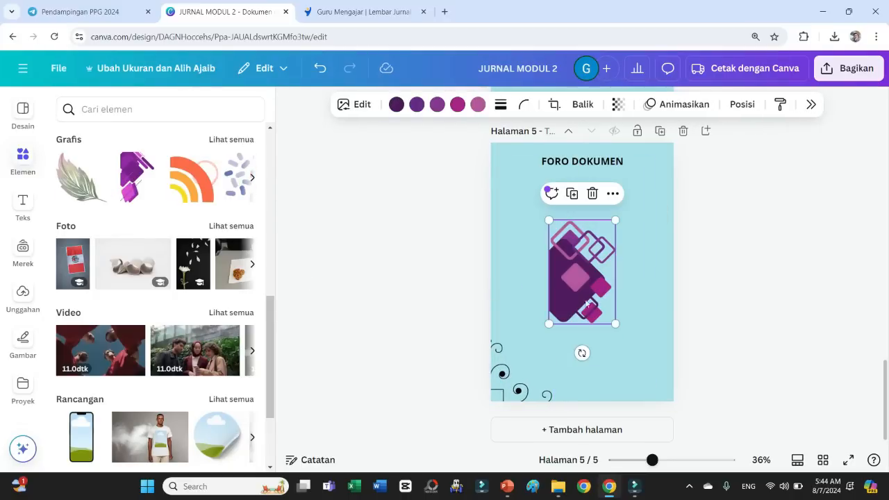
drag(566, 275, 483, 143)
click(745, 271)
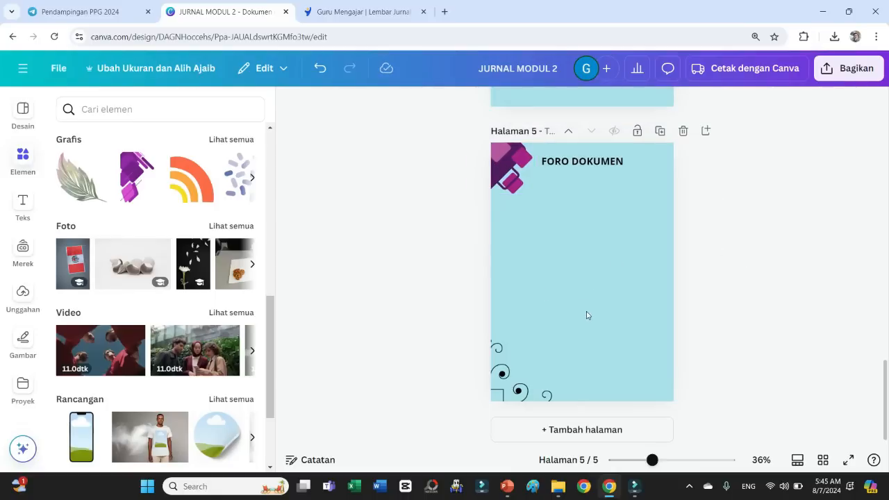
Correct the heading on page 5 to read "FOTO DOKUMEN".
scroll(587, 315, up, 5)
scroll(587, 314, down, 4)
click(548, 218)
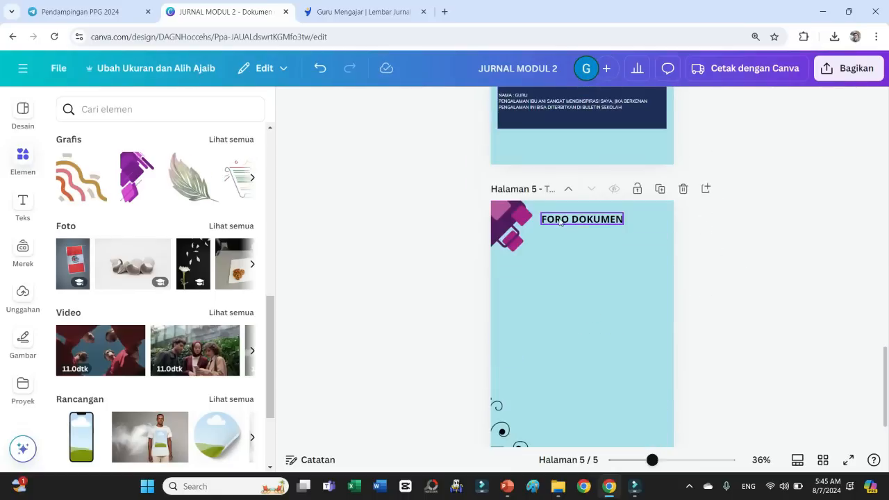
click(558, 218)
key(BackSpace)
text(T)
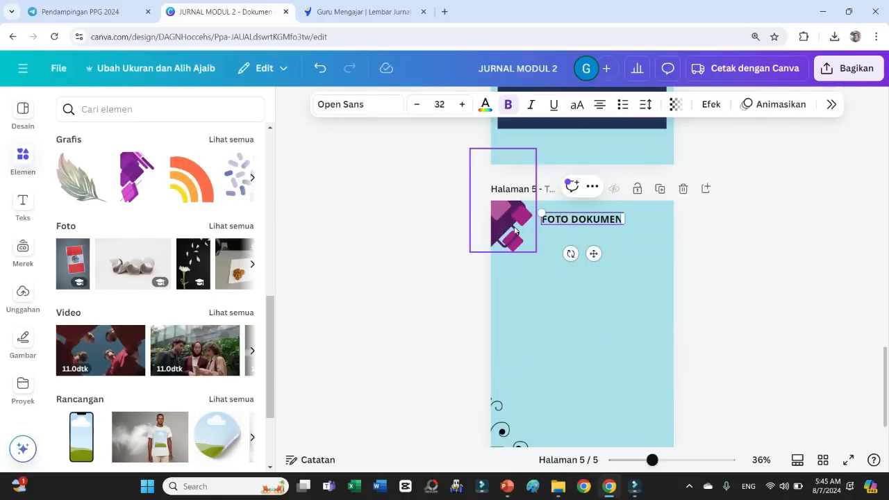
click(718, 258)
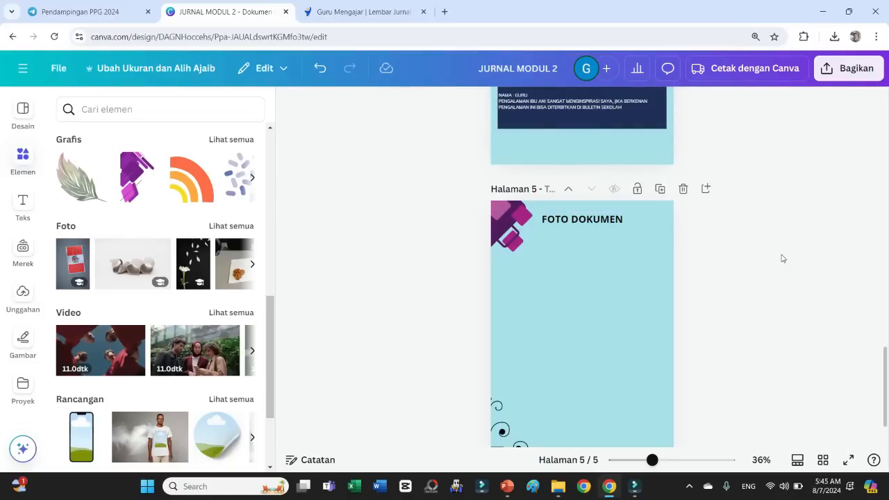
Review the journal pages from the cover to the photo documentation page and return to the Canva home page.
scroll(782, 259, up, 10)
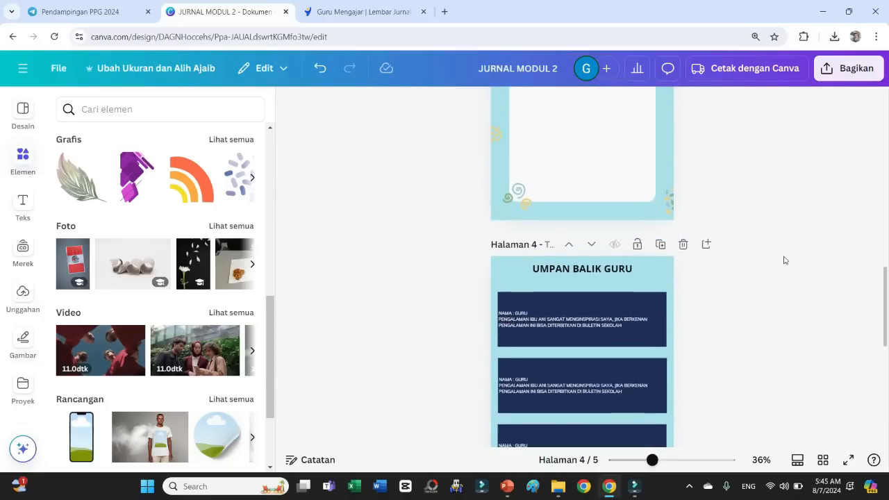
scroll(785, 259, up, 5)
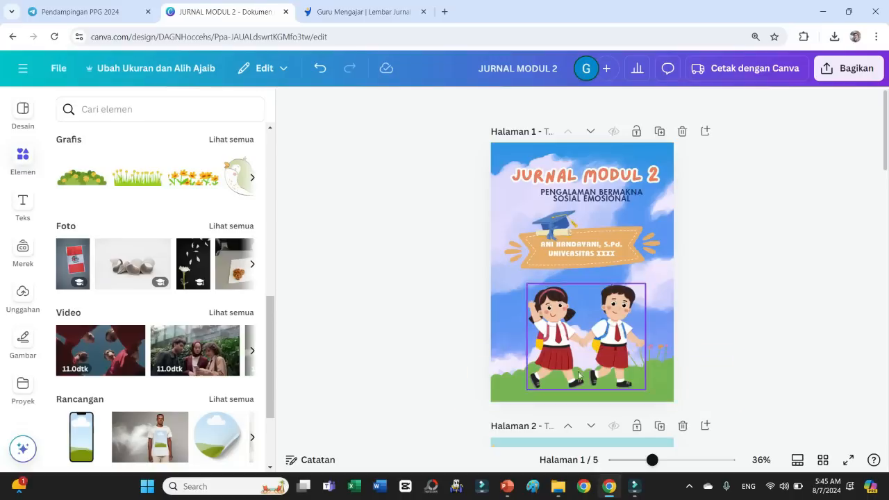
scroll(720, 296, down, 4)
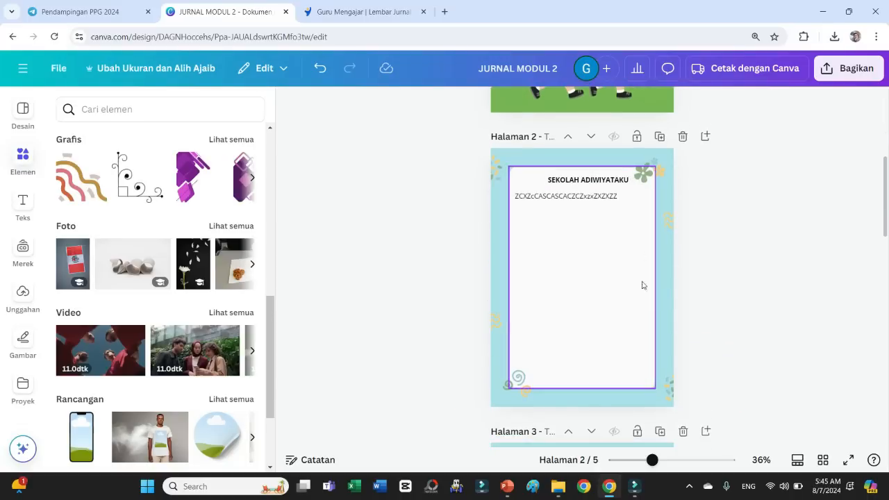
scroll(548, 328, down, 9)
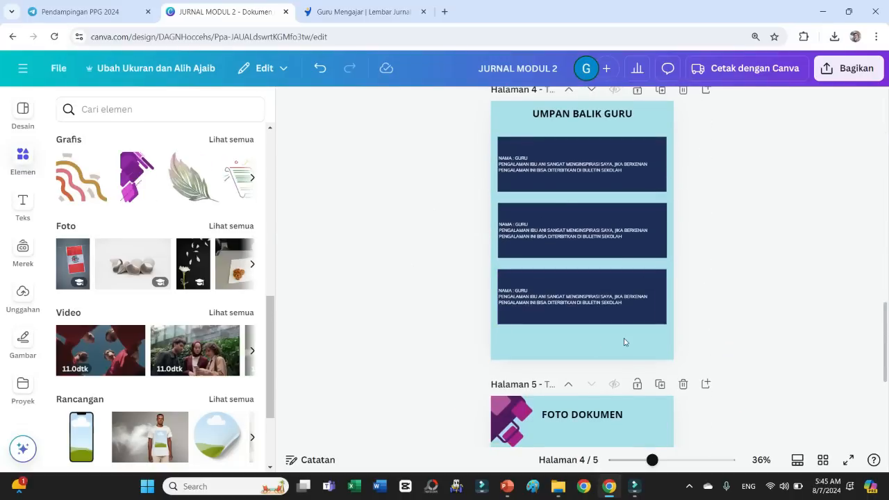
scroll(623, 341, down, 3)
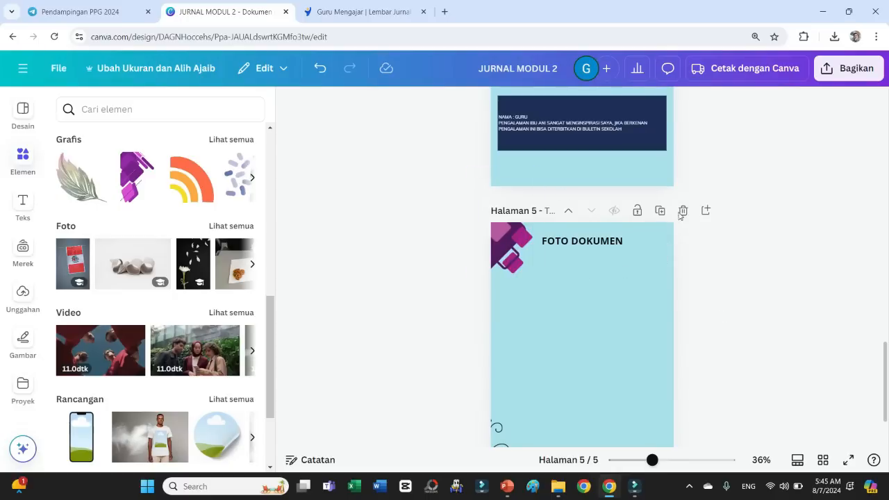
scroll(646, 324, up, 6)
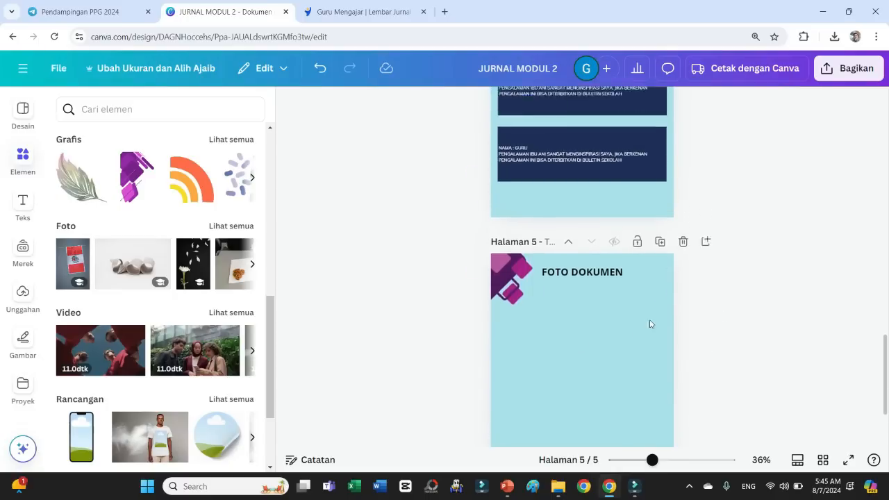
scroll(601, 156, up, 5)
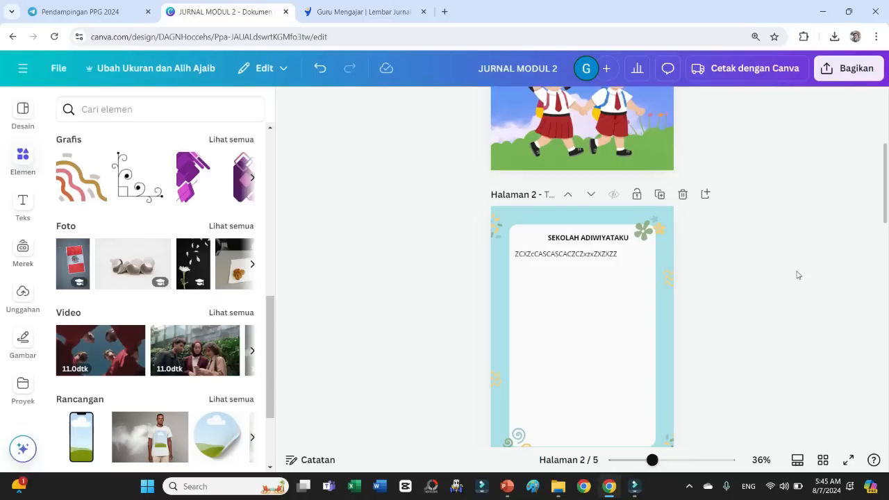
click(22, 68)
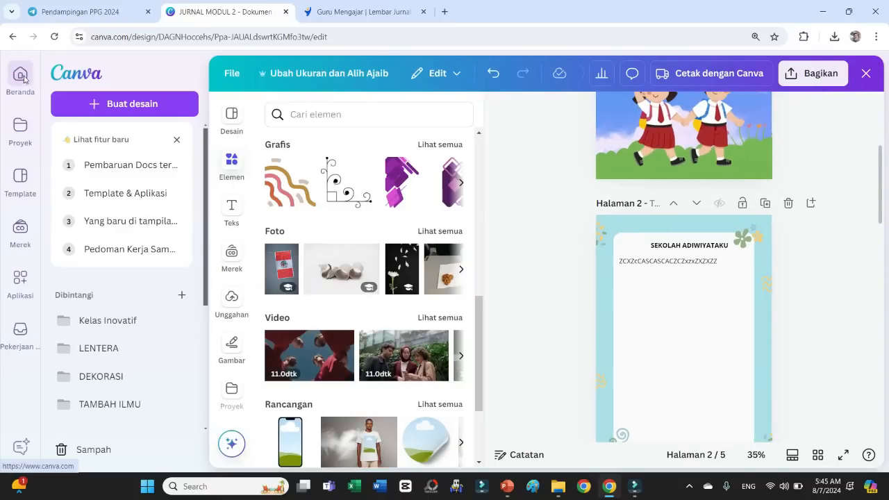
click(24, 77)
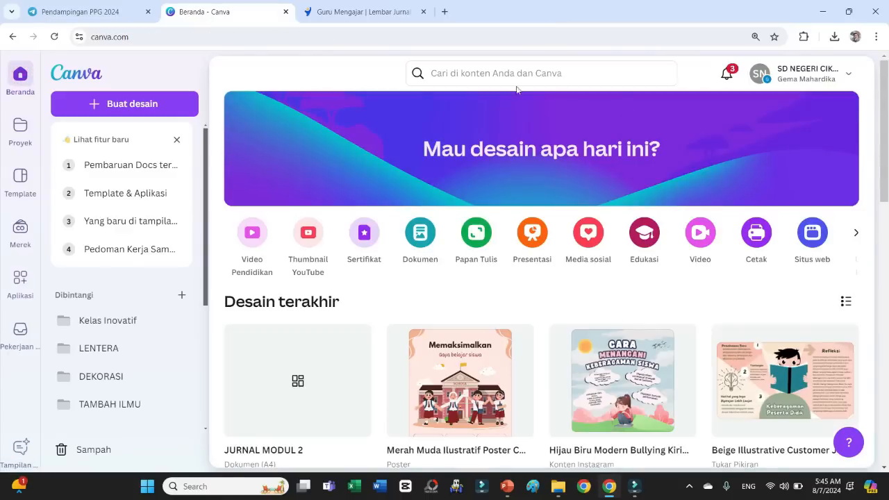
Switch to the Guru Mengajar page and leave the Pembelajaran Sosial Emosional journal form for the Sertifikasi Pendidik module list.
click(365, 12)
click(594, 66)
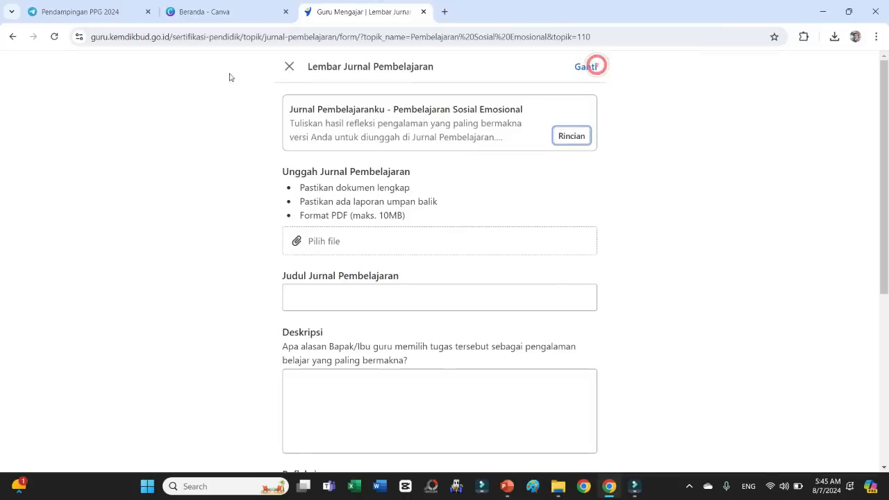
click(289, 66)
scroll(524, 243, down, 4)
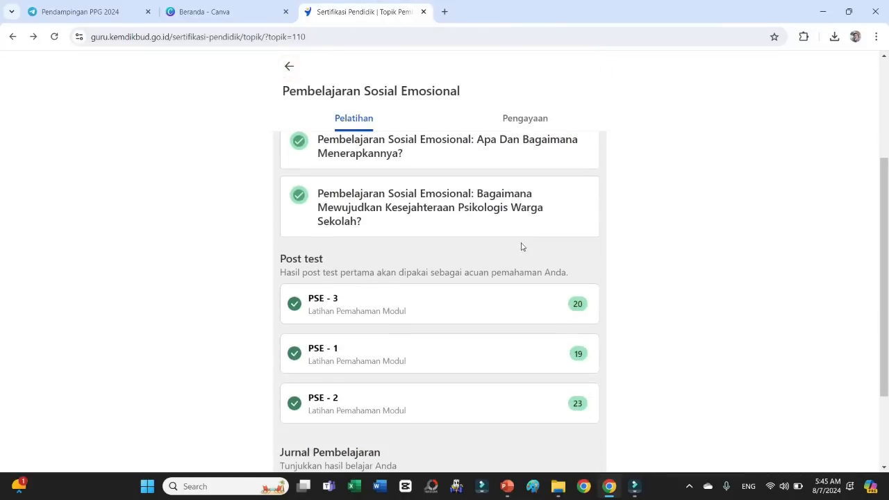
click(289, 66)
scroll(637, 254, down, 3)
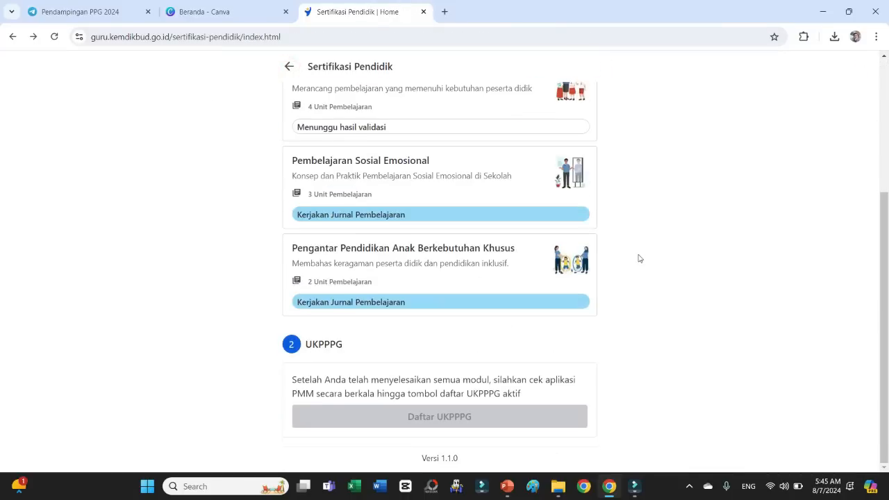
Open the Pengantar Pendidikan Anak Berkebutuhan Khusus journal form and read its upload requirements, including the chosen best task document.
click(413, 275)
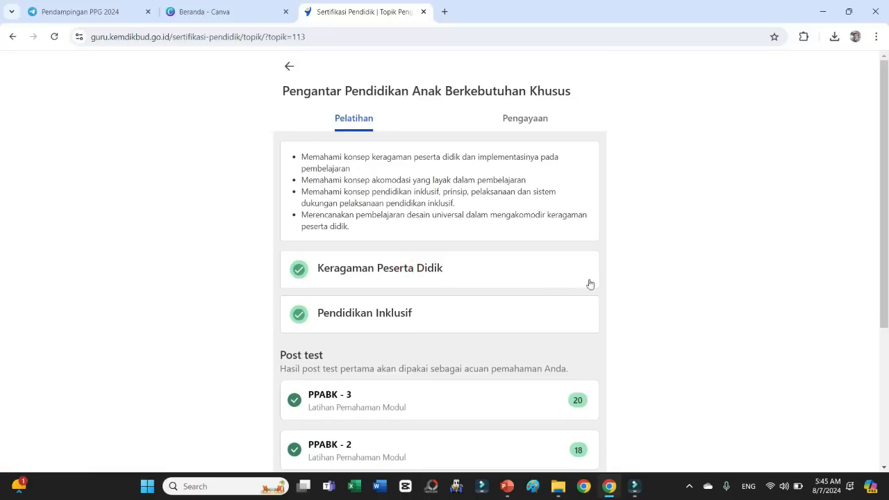
scroll(486, 282, down, 3)
click(451, 401)
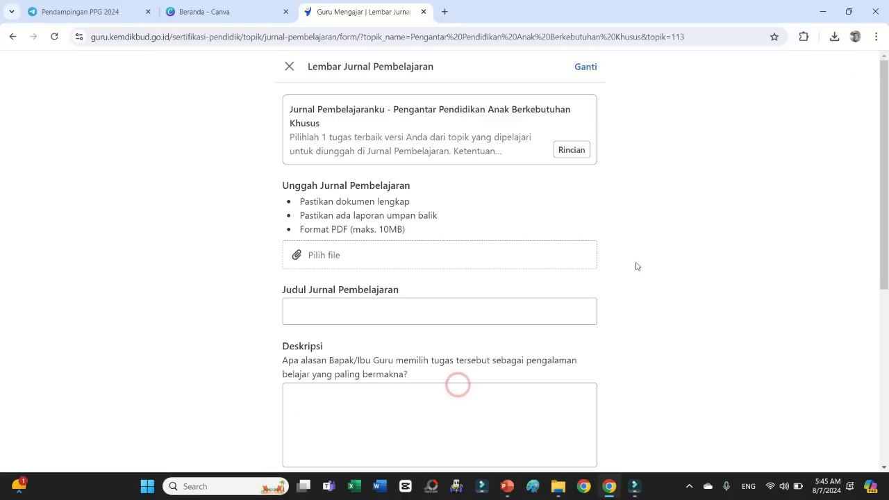
click(580, 153)
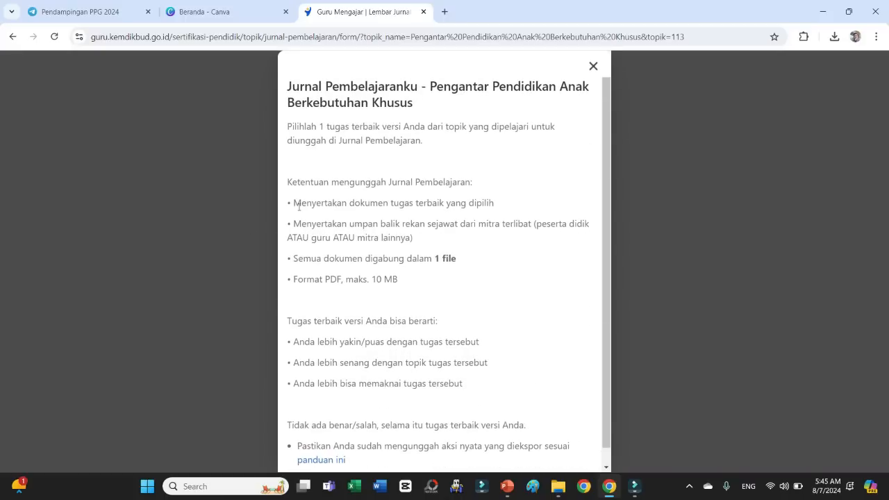
drag(297, 202, 498, 202)
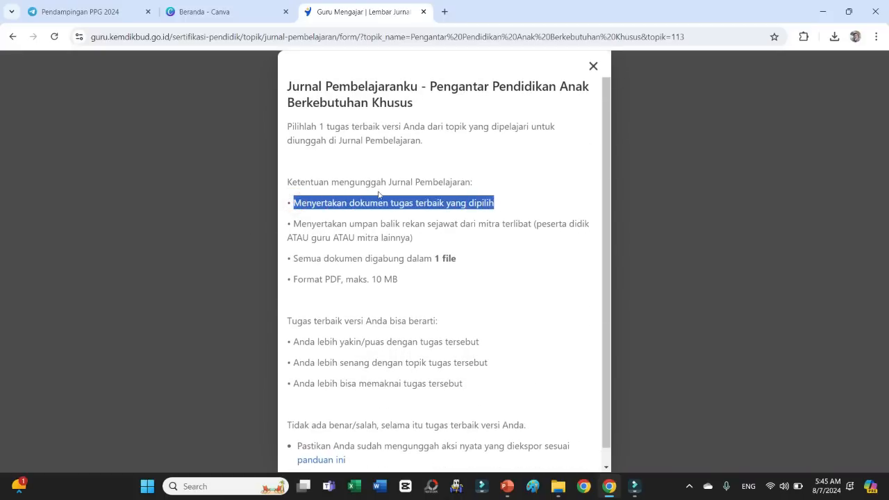
click(590, 67)
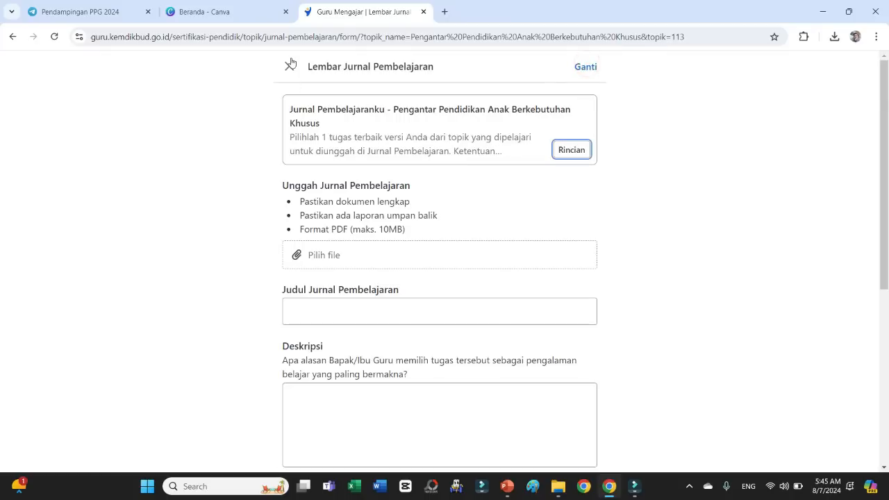
Leave the journal form and open the Aksi Nyata task in the Keragaman Peserta Didik material to read its instructions.
click(290, 66)
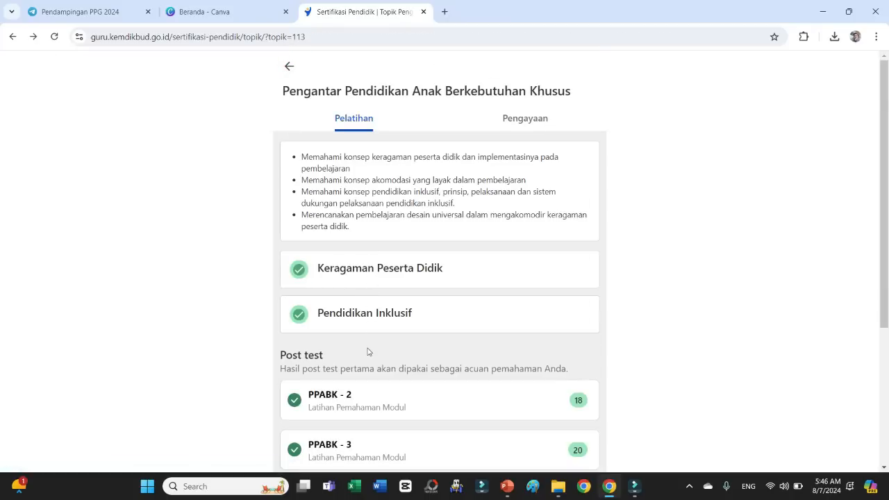
click(347, 269)
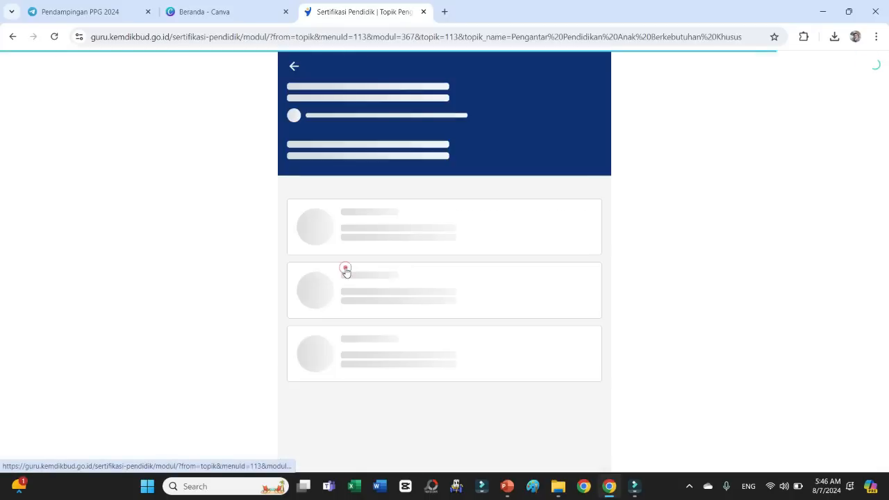
scroll(345, 316, down, 2)
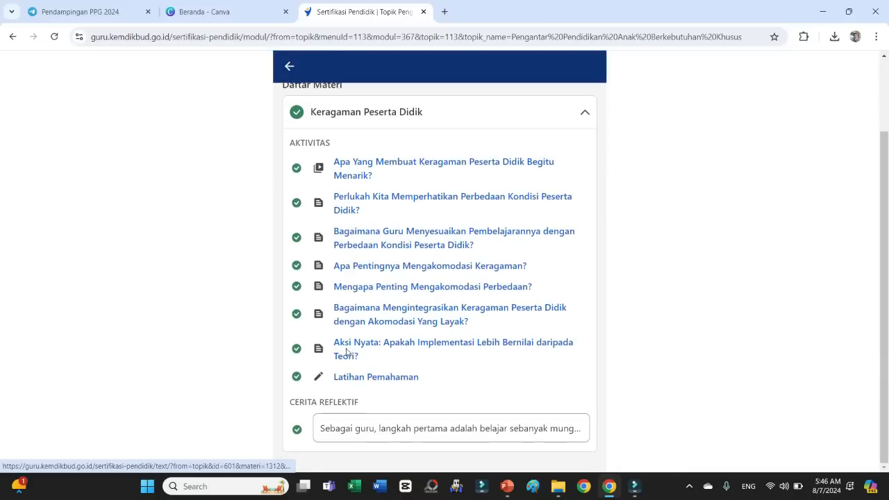
click(568, 343)
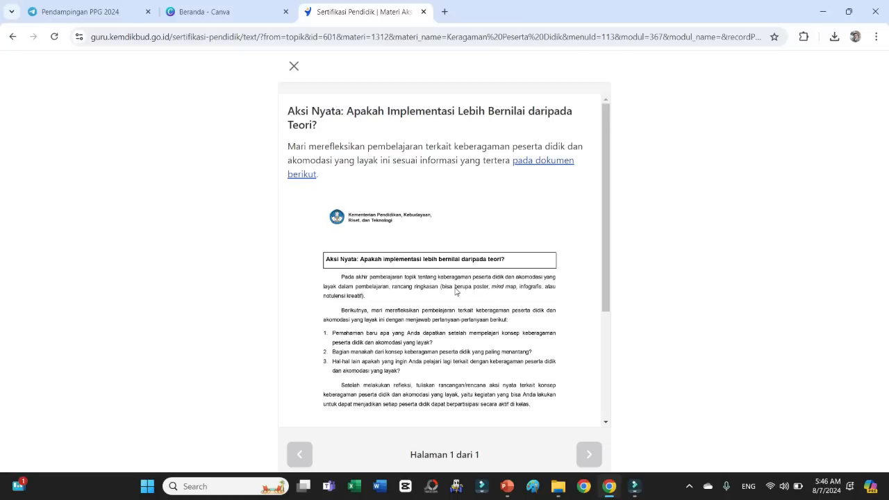
Switch to Canva, enter POSTER as a search limited to Canva templates, and browse the suggestions and recent designs.
click(205, 12)
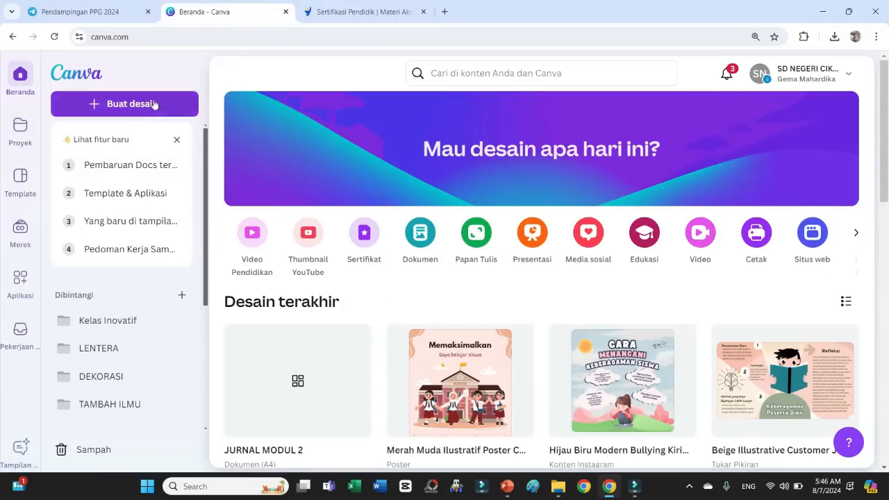
click(464, 78)
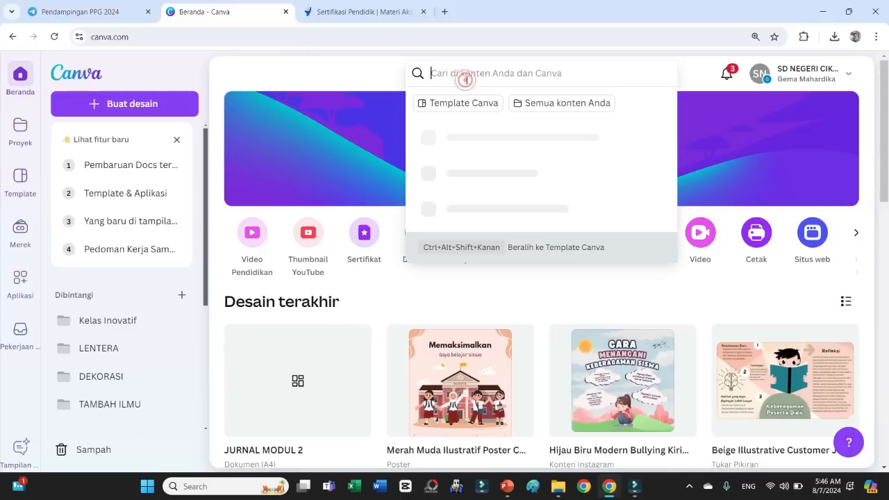
text(POSTER)
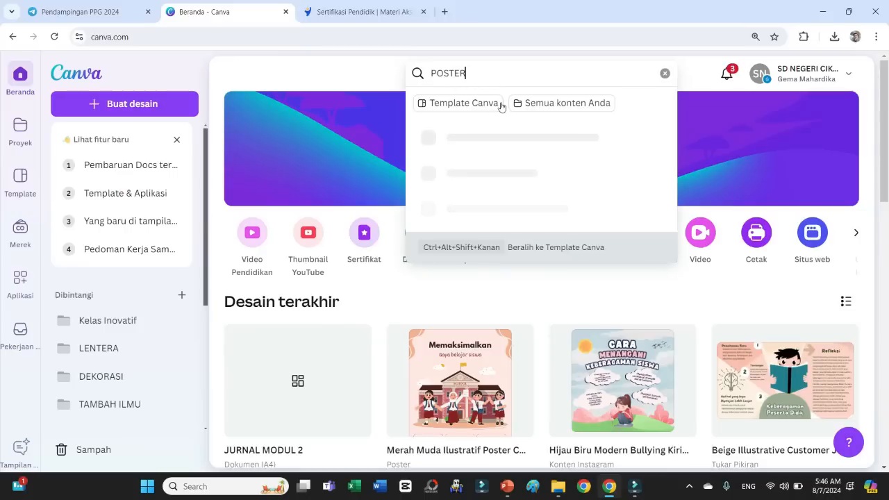
click(495, 104)
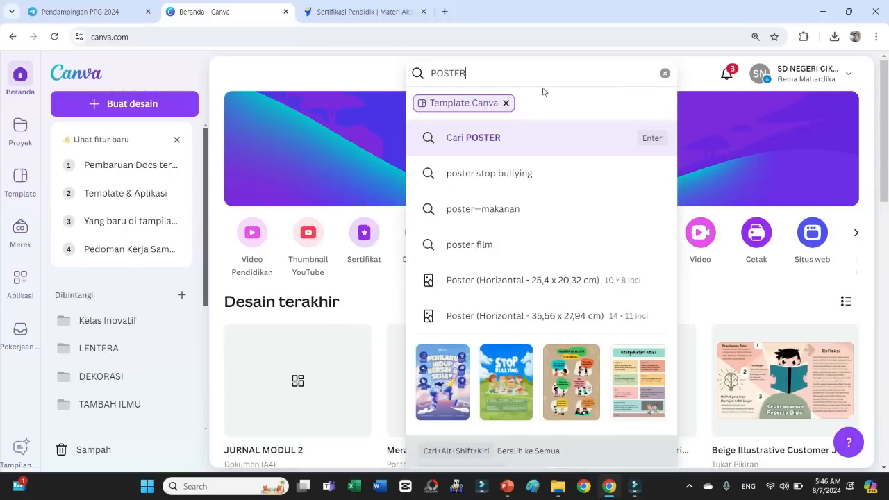
scroll(550, 316, down, 1)
scroll(555, 333, down, 1)
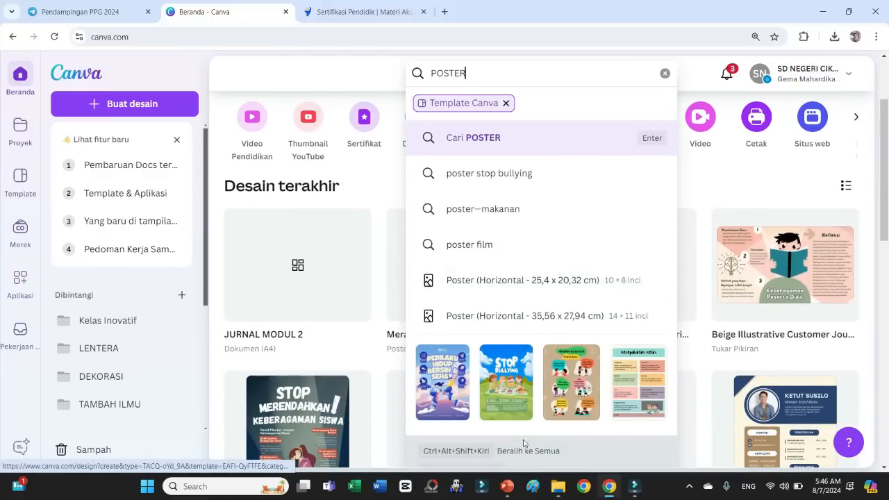
scroll(580, 407, down, 1)
scroll(580, 406, down, 1)
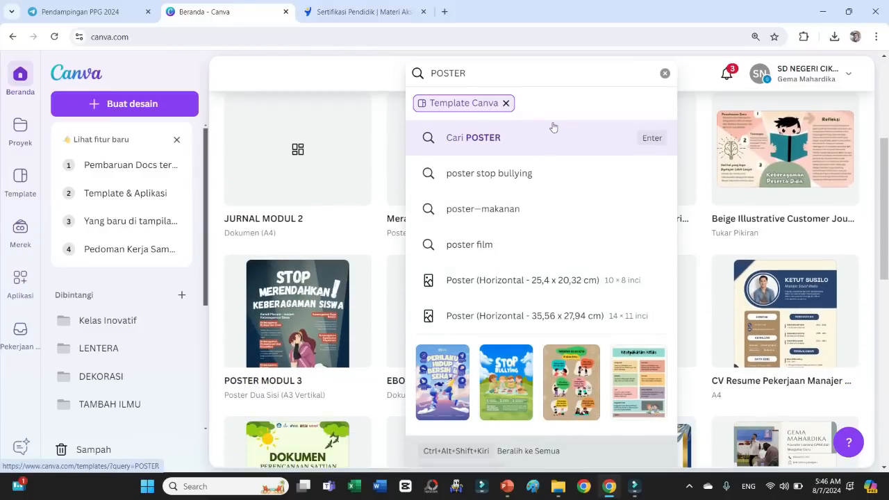
scroll(605, 312, down, 6)
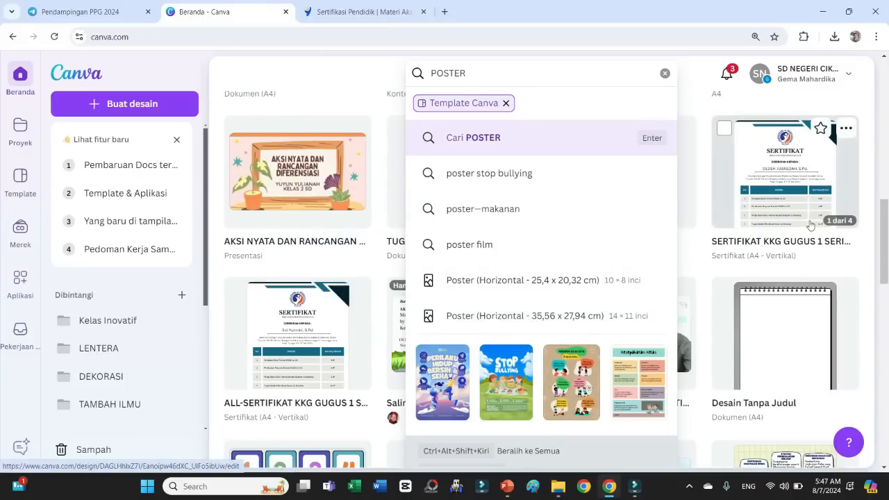
Search Canva templates for POSTER and open the Poster Stop Perundungan Ilustrasi Biru Kuning template for customizing.
click(582, 136)
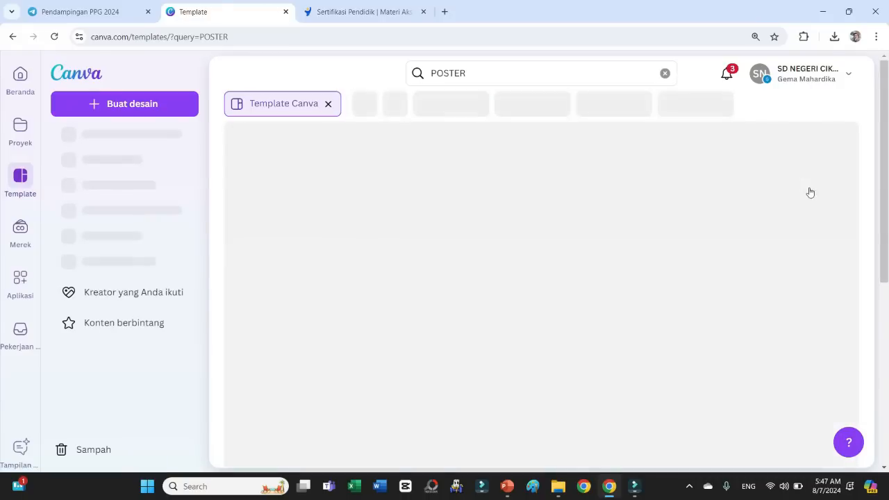
scroll(804, 221, down, 5)
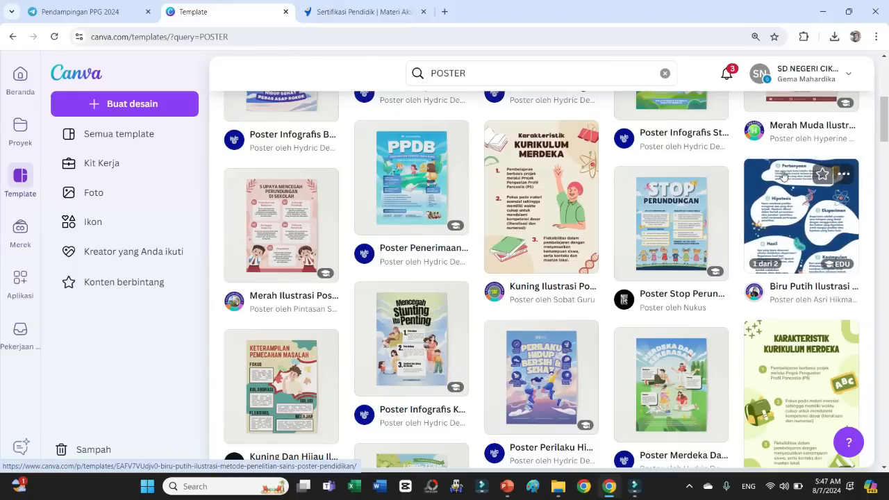
click(665, 237)
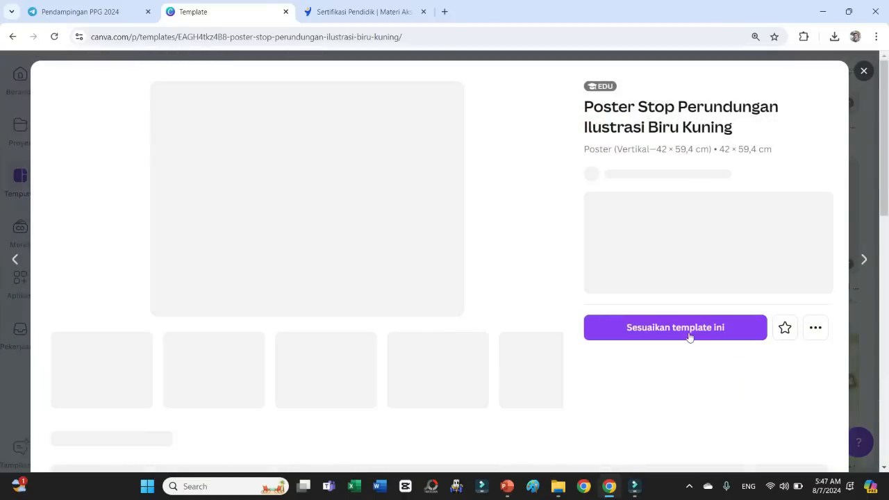
click(688, 334)
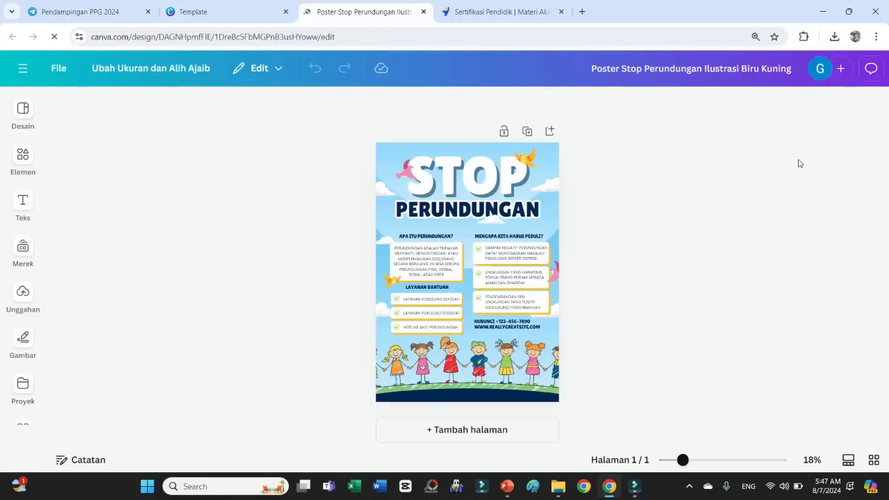
Replace the poster's main title with CARA and the subtitle below it with MENGENAL GAYA BELAJAR SISWA.
double_click(489, 174)
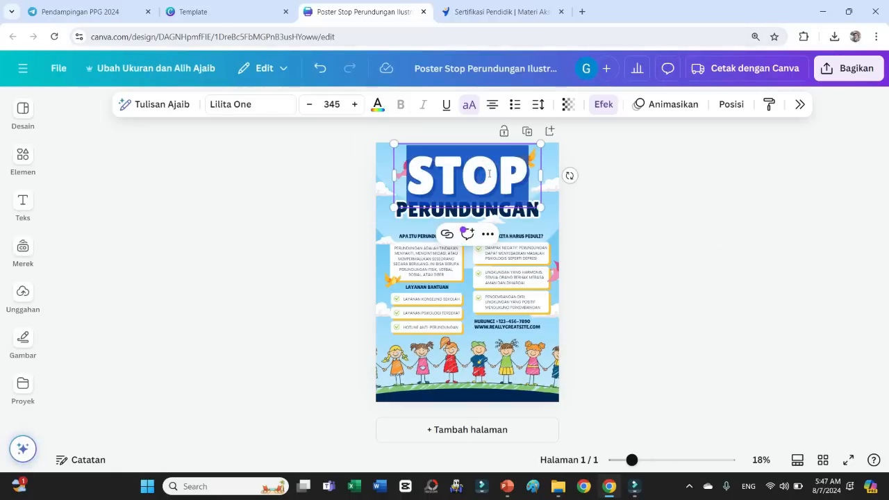
text(CARA)
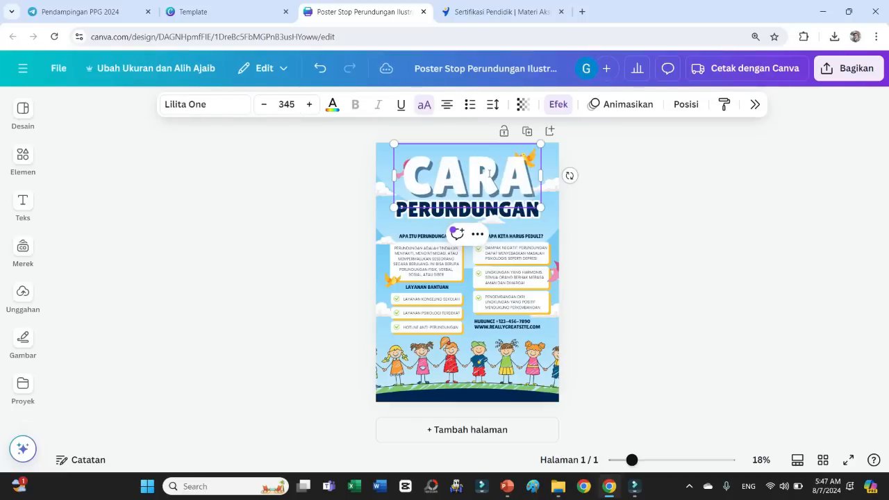
click(643, 234)
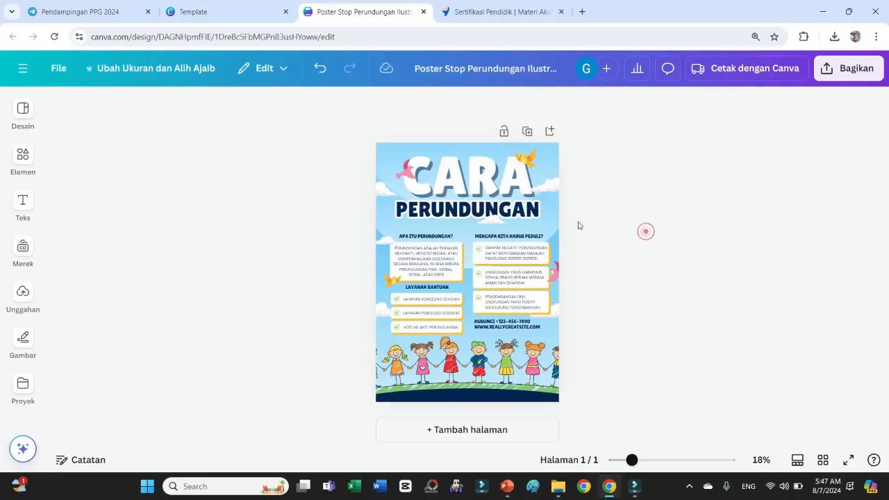
double_click(517, 209)
text(MENGENAL)
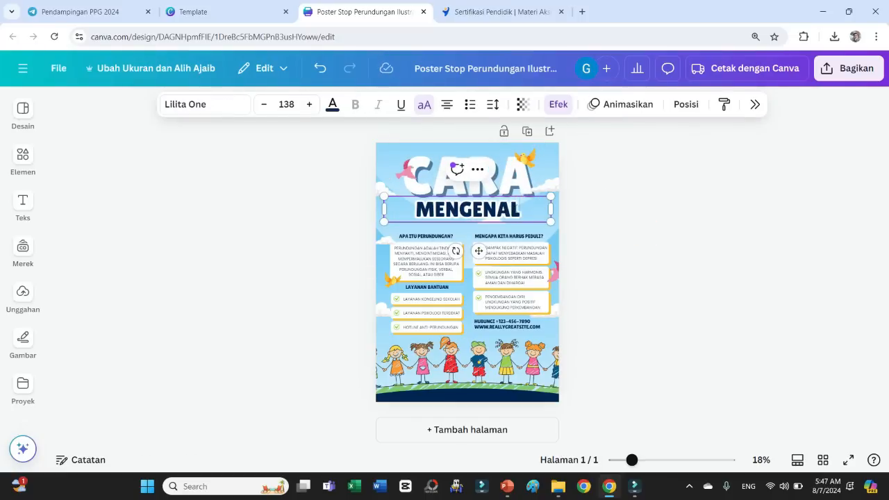
text( GAY)
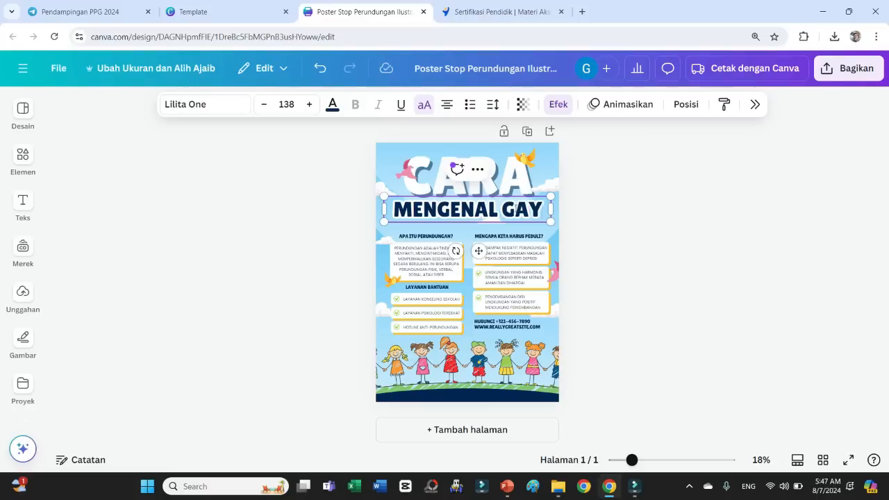
text(A BELAJAR SISWA)
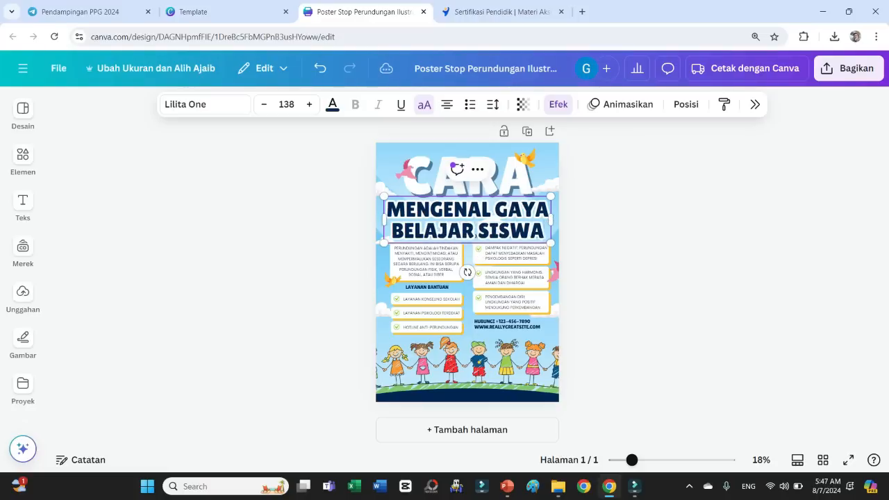
Shrink the subtitle to font size 81.3 beneath the main title and delete the small cloud behind it.
key(ctrl+a)
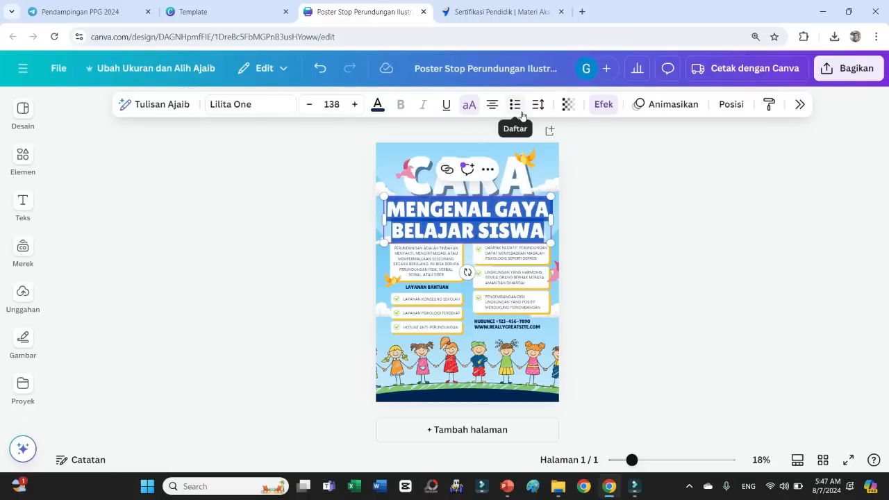
click(305, 105)
click(306, 104)
click(305, 105)
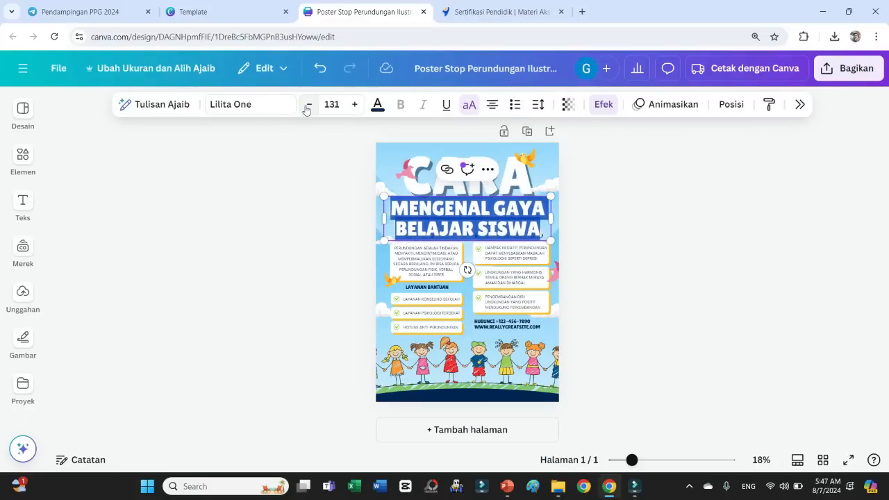
click(305, 104)
click(306, 104)
drag(550, 238, 492, 209)
click(577, 229)
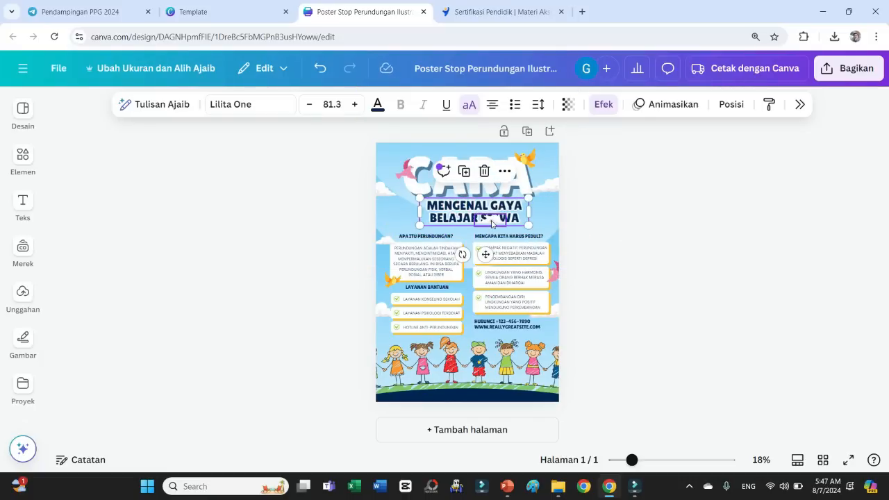
click(494, 220)
key(Delete)
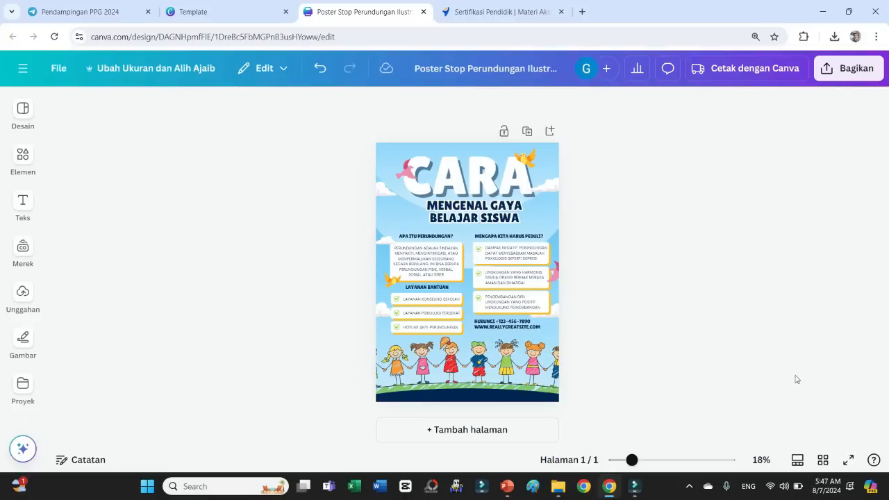
Replace the APA ITU PERUNDUNGAN? heading with GAYA BELAJAR SISWA AUDITORI.
scroll(665, 329, up, 3)
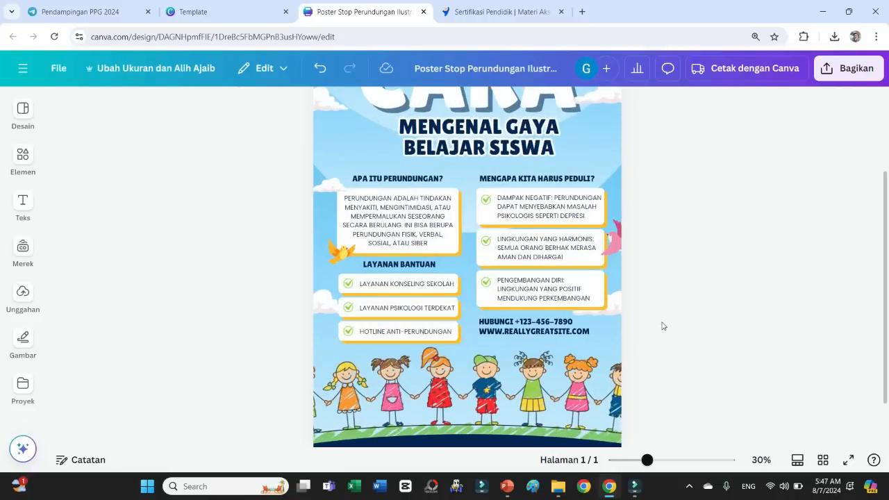
scroll(692, 311, up, 2)
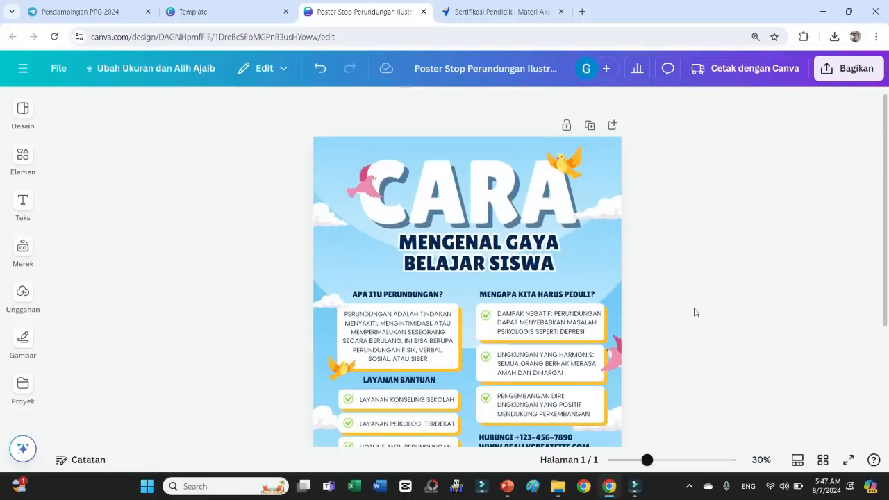
scroll(751, 283, down, 1)
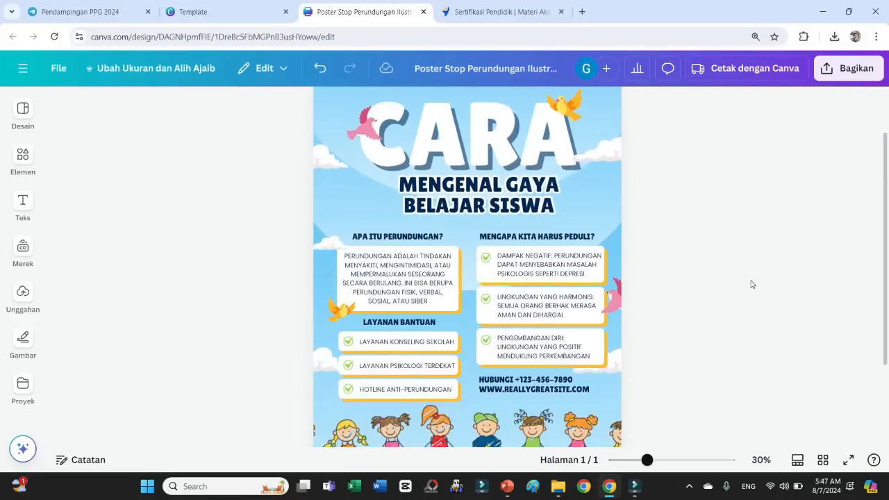
click(549, 241)
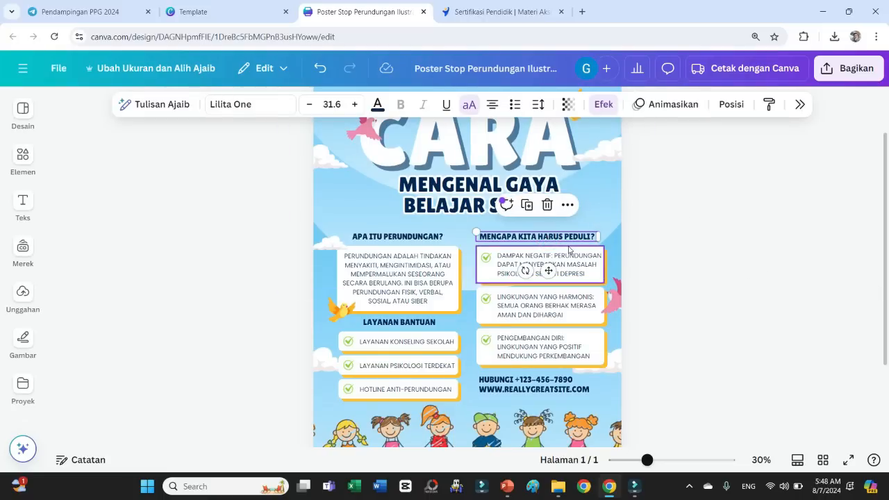
click(412, 237)
click(411, 234)
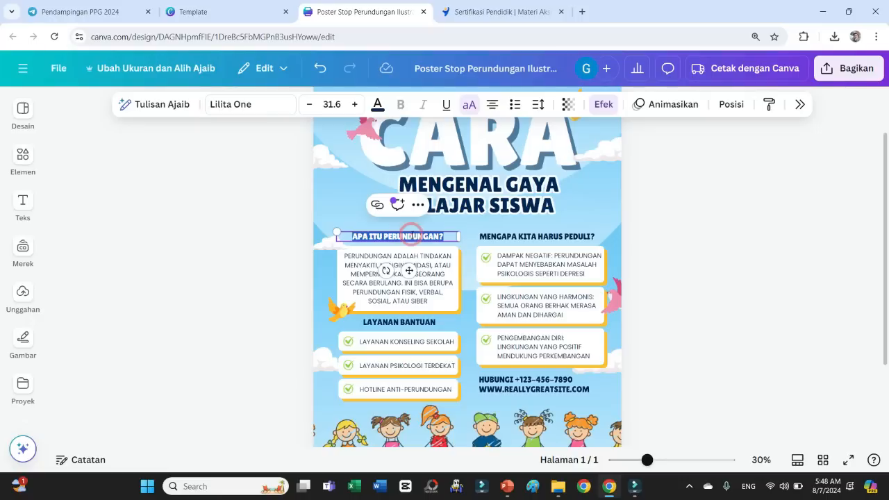
text(GAYA BELAJA)
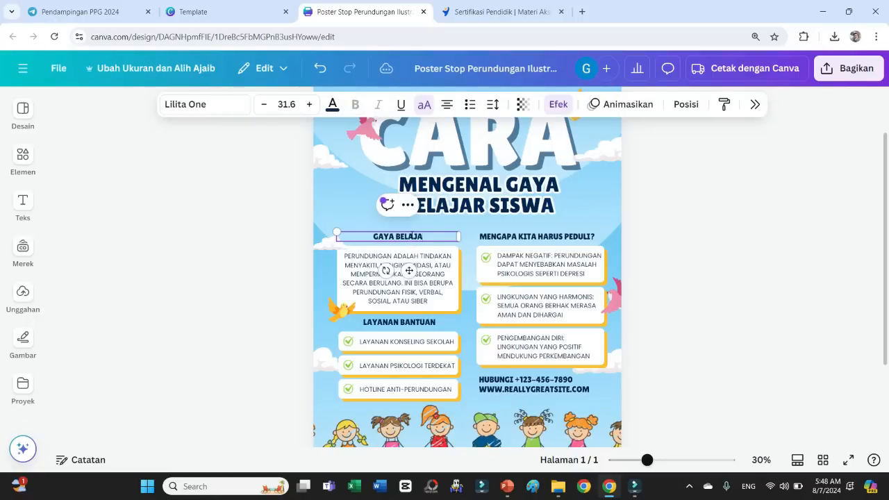
text(R SISWA A)
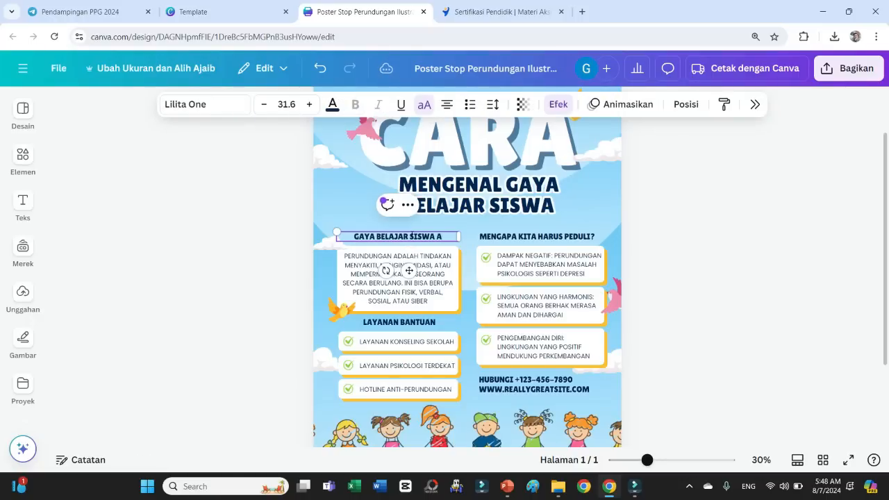
text(UDITORI)
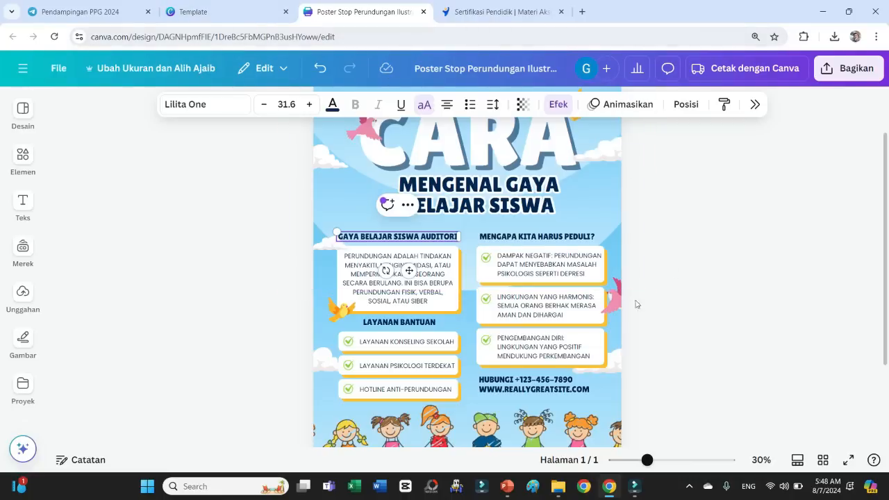
Replace the paragraph under the auditory heading with SISWA TERSEBUT SERING ATAU LEBIH MENYENANGKAN JIKA BELAJAR MENGGUNAKAN SUARA LANGSUNG.
click(406, 304)
click(405, 304)
text(SISWA TERSEBUT)
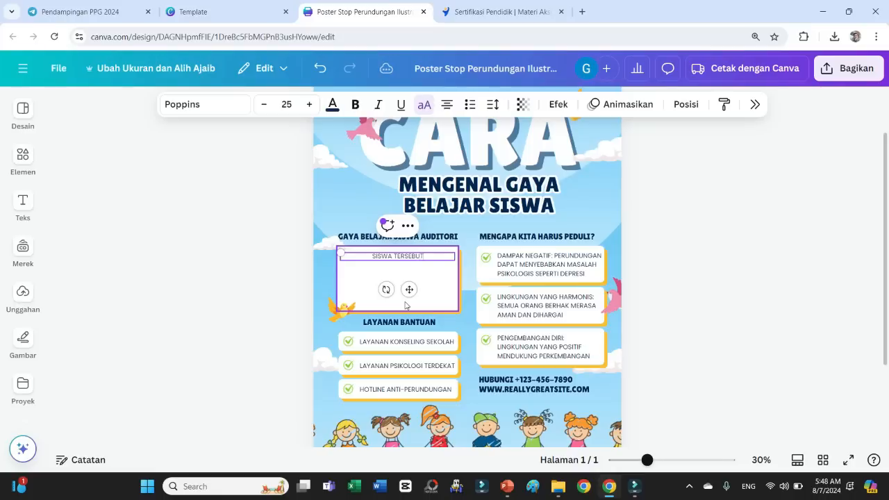
text( SERING ATAU LEB)
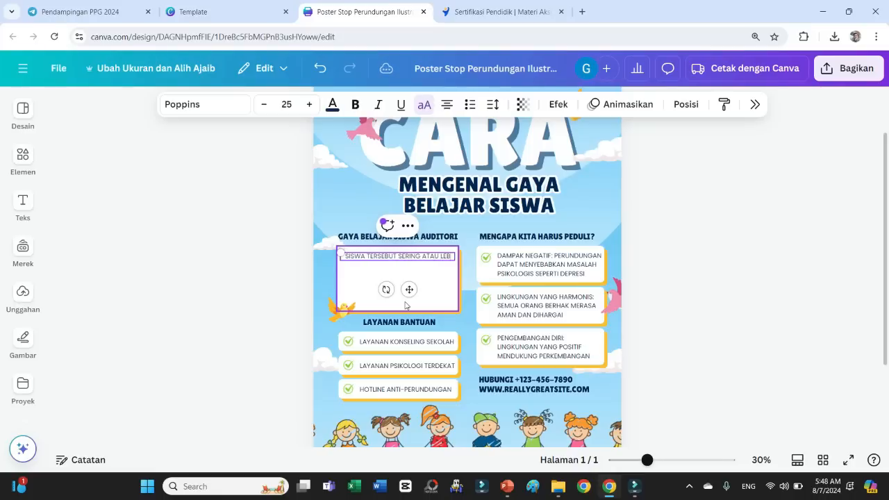
text(IH MEN)
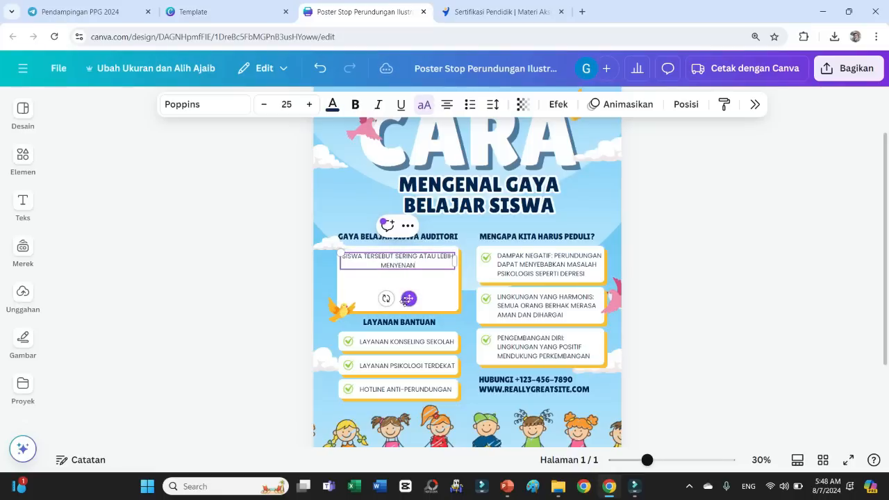
text(YENANGKAN JIKA BELAJAR ME)
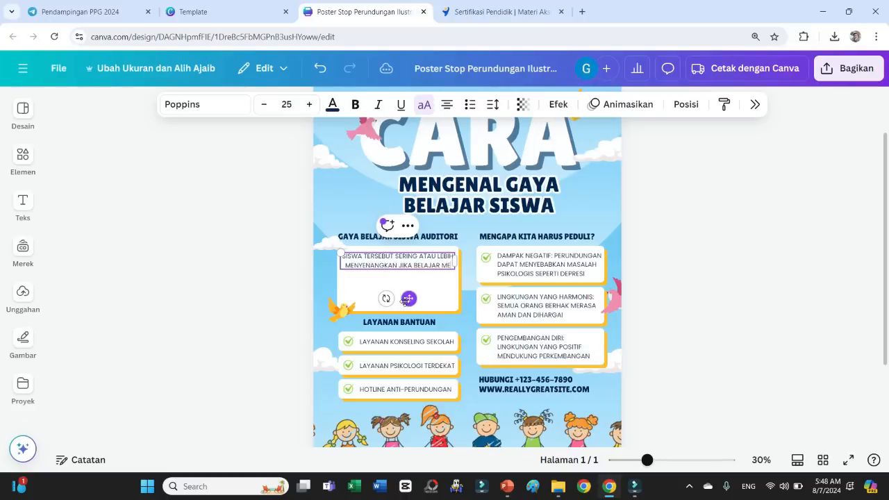
text(NGGUNAKAN SUAR)
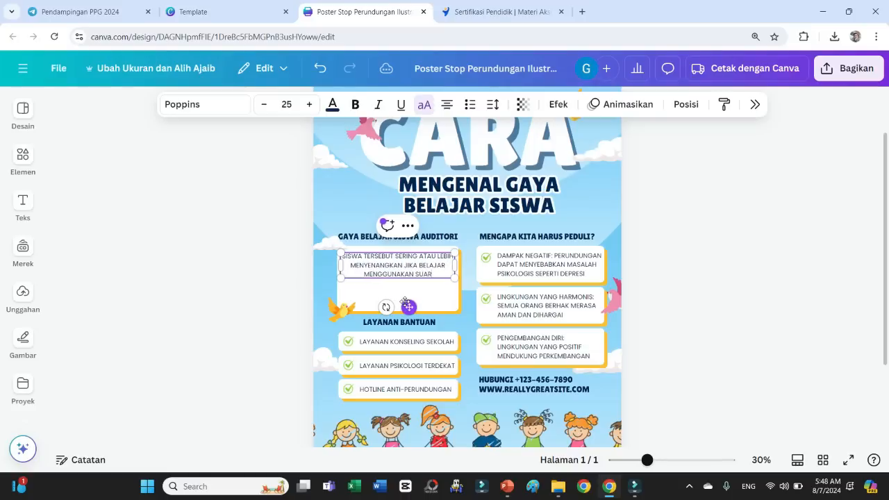
text(A LANGSUNG)
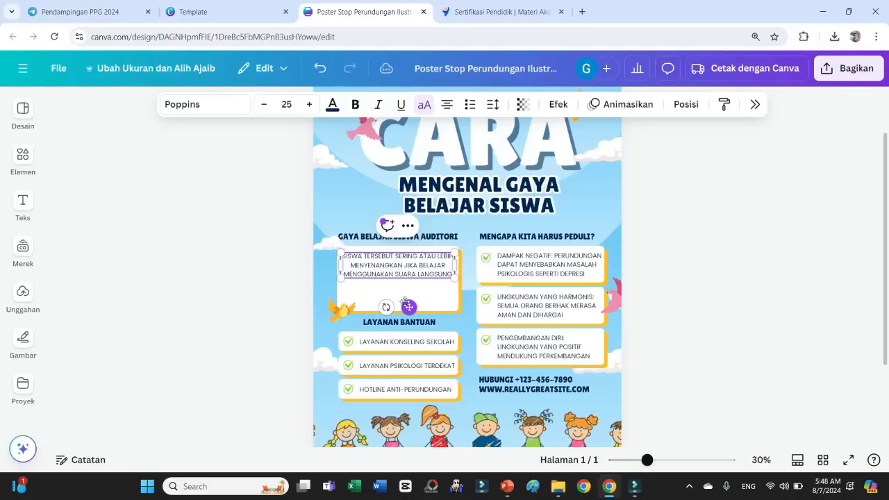
click(247, 348)
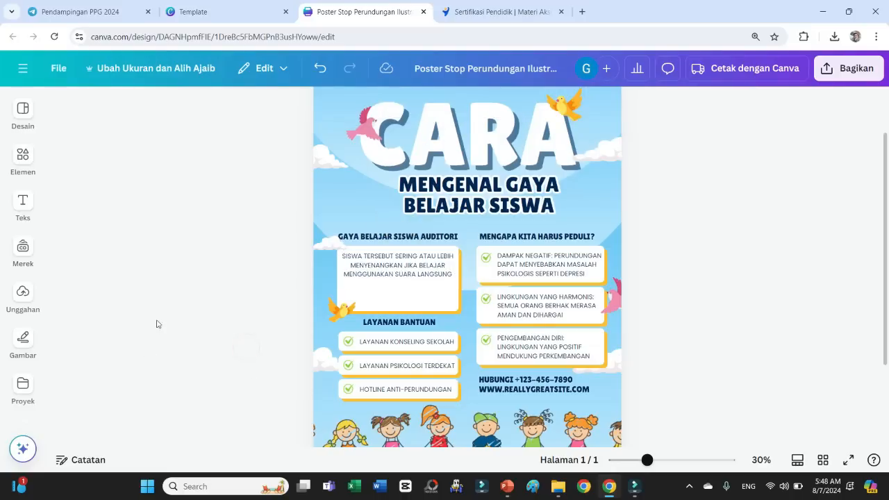
Replace the LAYANAN BANTUAN heading with GAYA BELAJAR SISWA VISUAL.
click(419, 321)
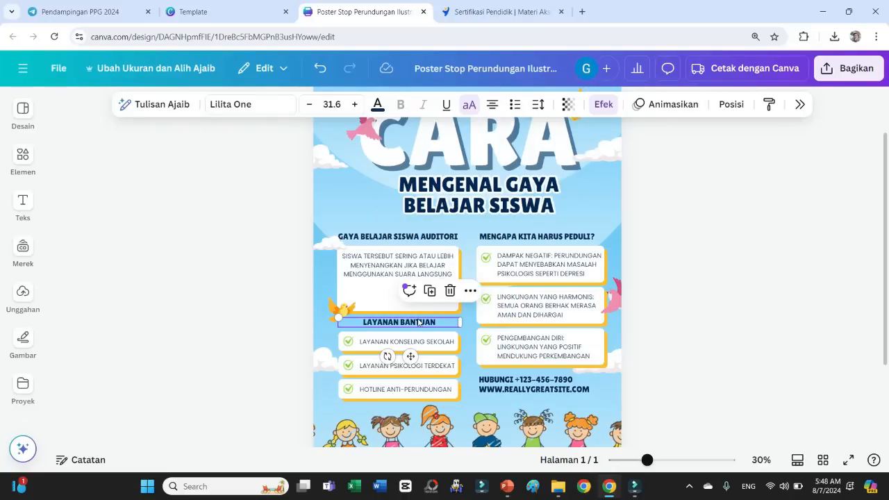
click(419, 321)
text(GAYA B)
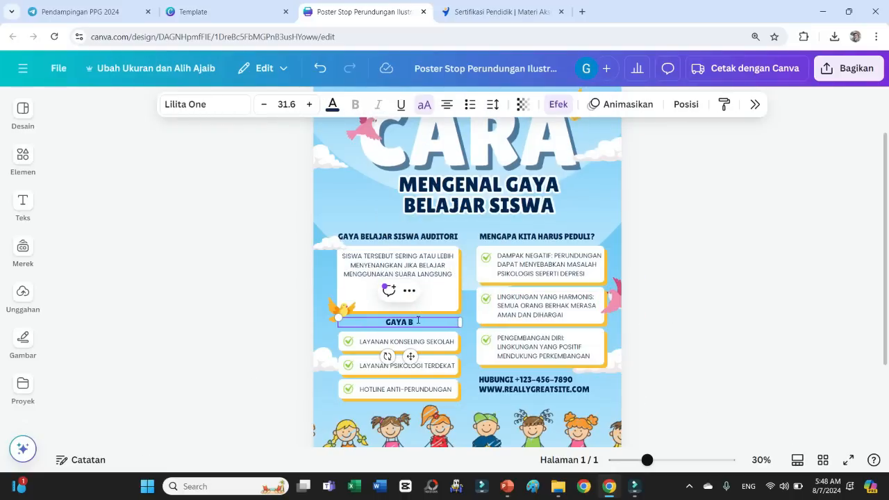
text(ELAJAR SIS)
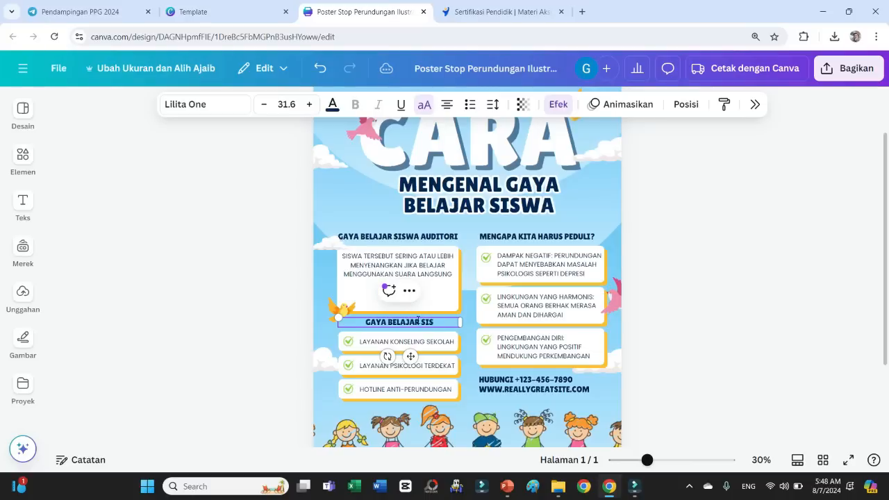
text(WA)
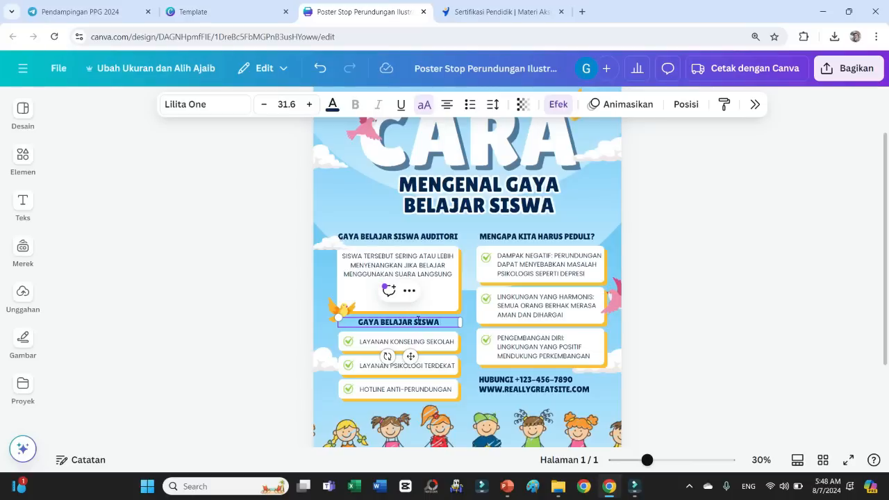
text( VISUAL)
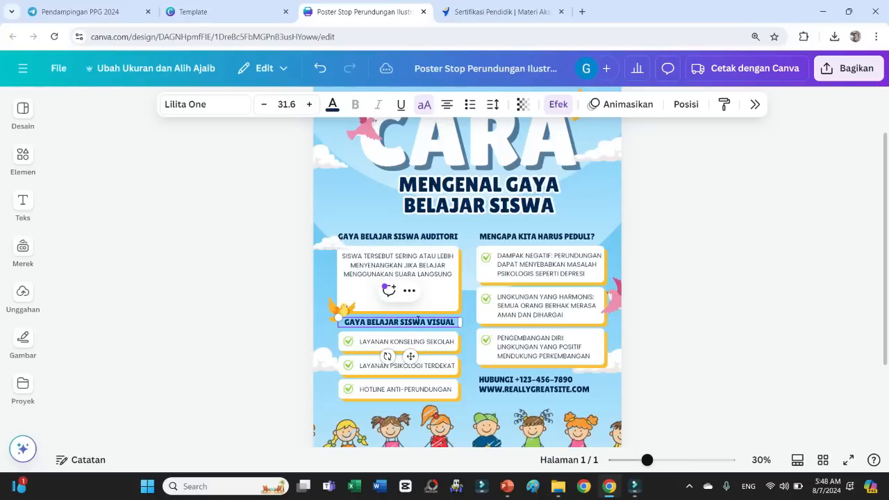
Delete the LAYANAN KONSELING SEKOLAH text, its check mark, its white box and the yellow box behind it.
click(364, 343)
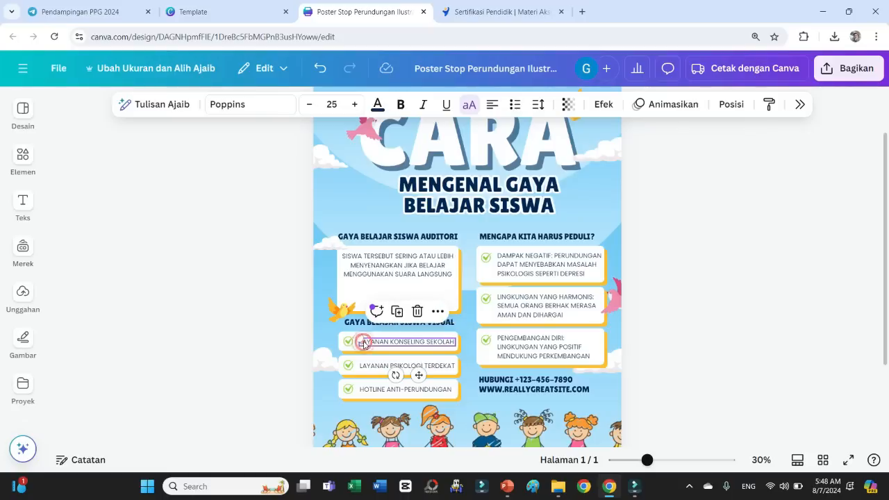
key(Delete)
click(349, 341)
key(Delete)
click(357, 344)
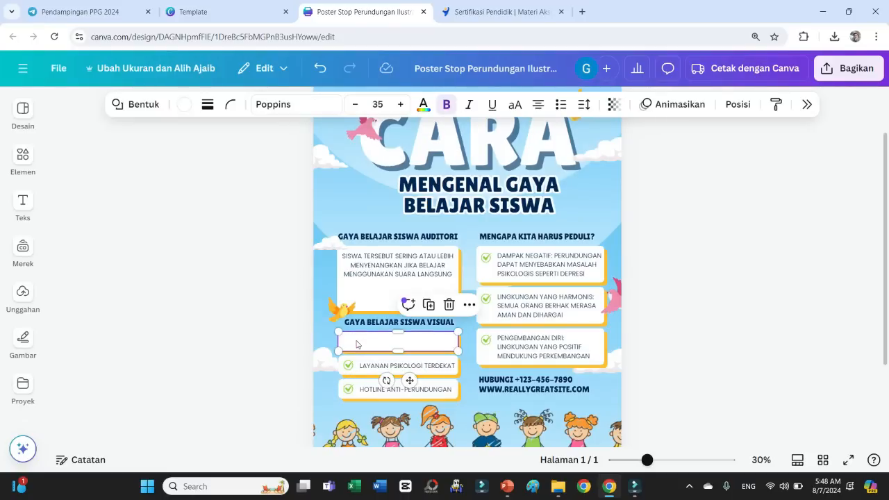
key(Delete)
click(356, 344)
key(Delete)
Delete the LAYANAN PSIKOLOGI TERDEKAT text together with its check mark and white box.
click(361, 366)
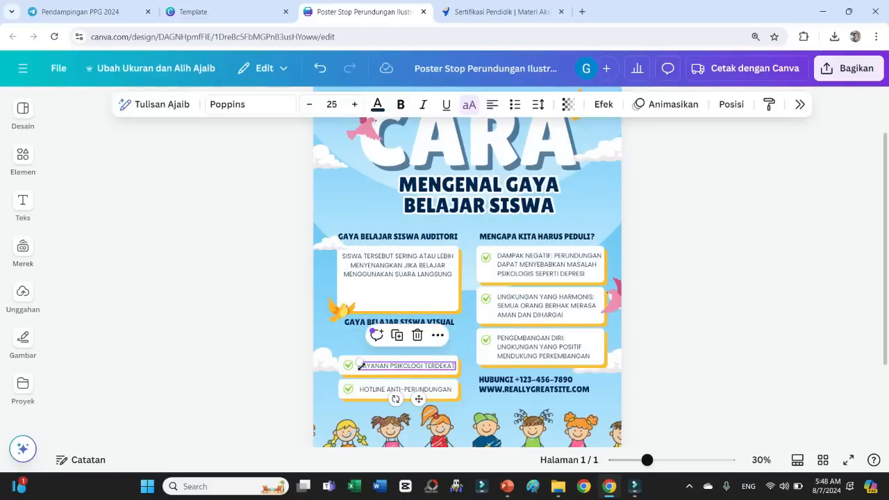
key(Delete)
click(349, 366)
key(Delete)
click(387, 368)
key(Delete)
Delete the HOTLINE ANTI-PERUNDUNGAN row with its check mark and boxes, plus the leftover yellow box above it.
click(372, 390)
key(Delete)
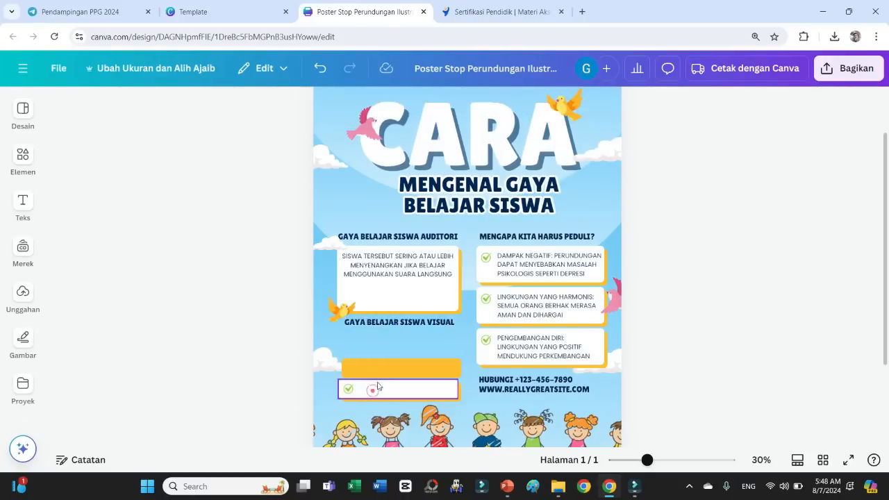
click(373, 389)
key(Delete)
click(369, 391)
key(Delete)
click(347, 387)
key(Delete)
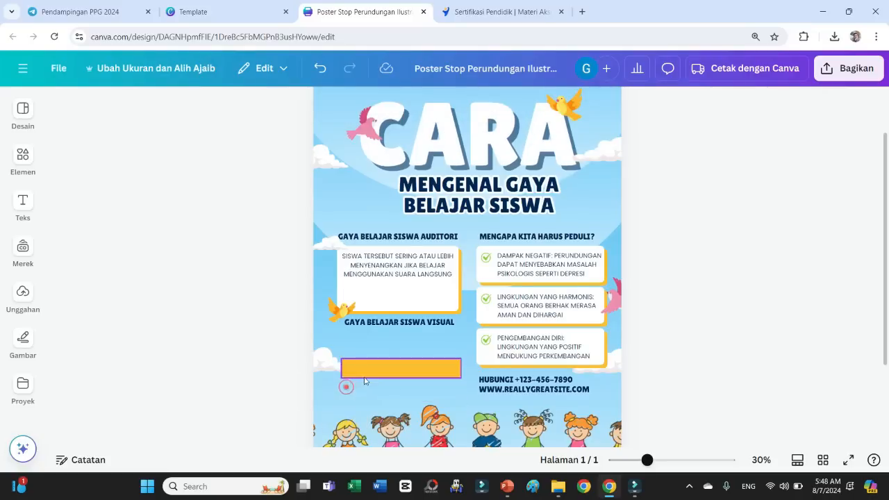
click(365, 375)
key(Delete)
Duplicate the auditory section's yellow and white boxes and place the copies beneath the GAYA BELAJAR SISWA VISUAL heading.
click(398, 289)
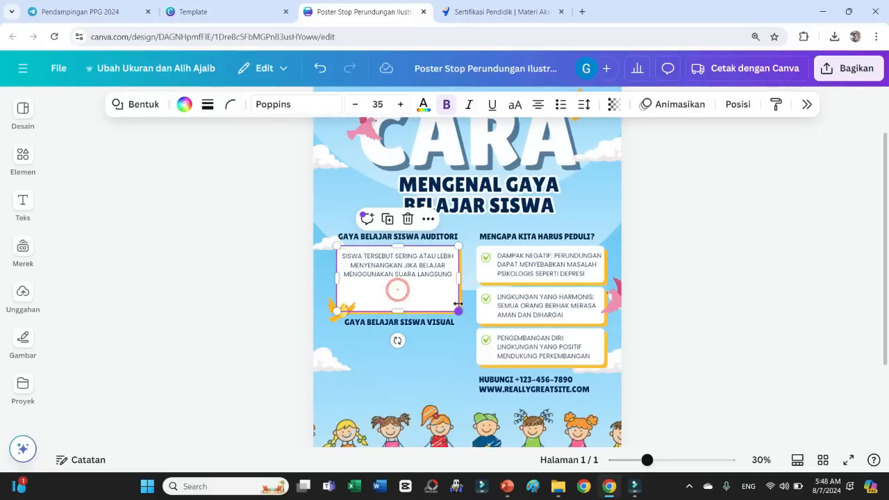
click(281, 312)
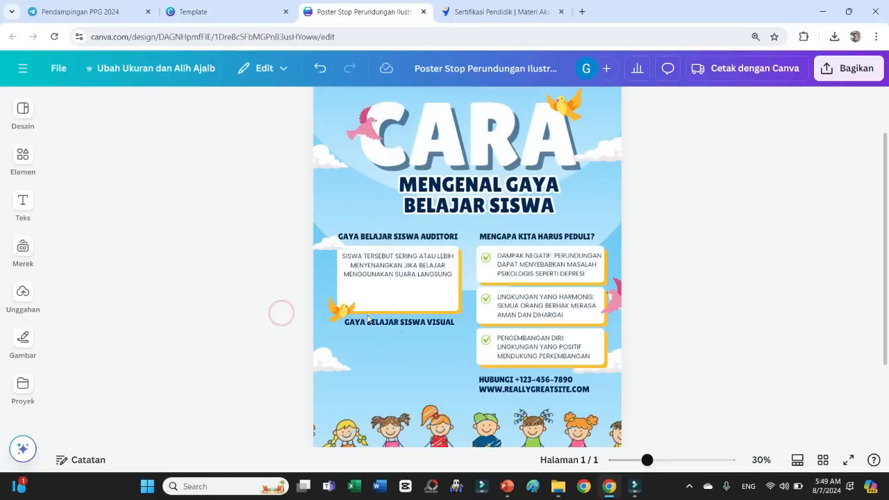
click(366, 305)
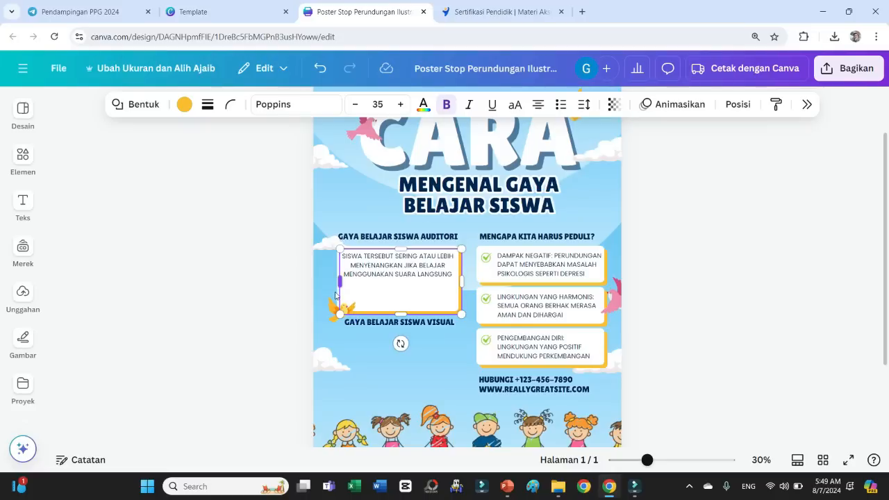
drag(400, 312, 428, 350)
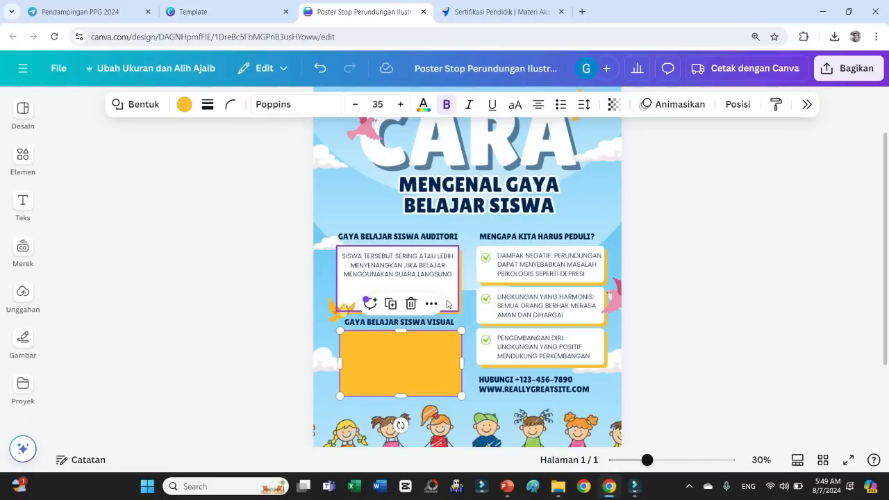
key(ctrl+d)
key(ctrl+z)
click(446, 302)
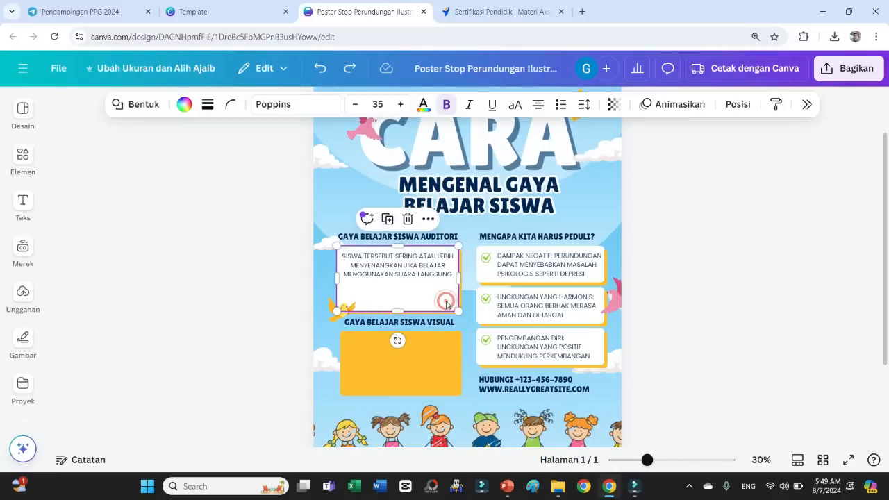
key(ctrl+d)
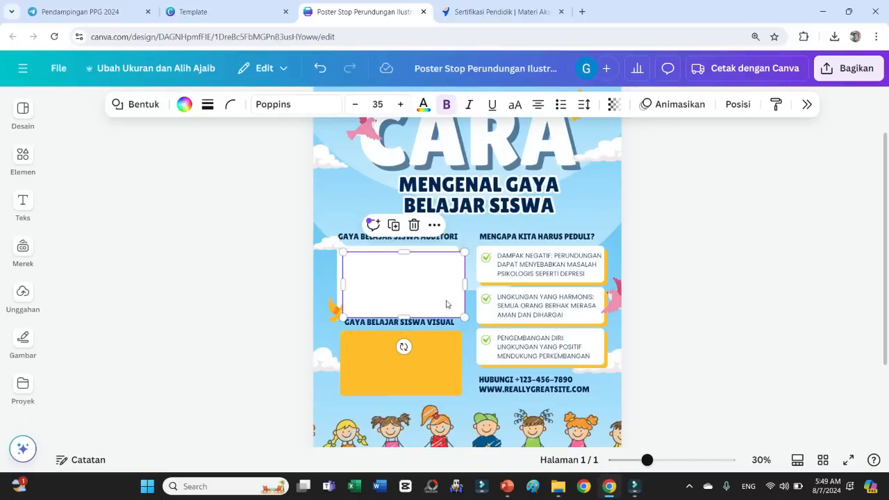
drag(446, 305, 441, 382)
Copy the auditory paragraph into the box under the visual heading and replace its word SUARA with TAMPILAN.
click(427, 276)
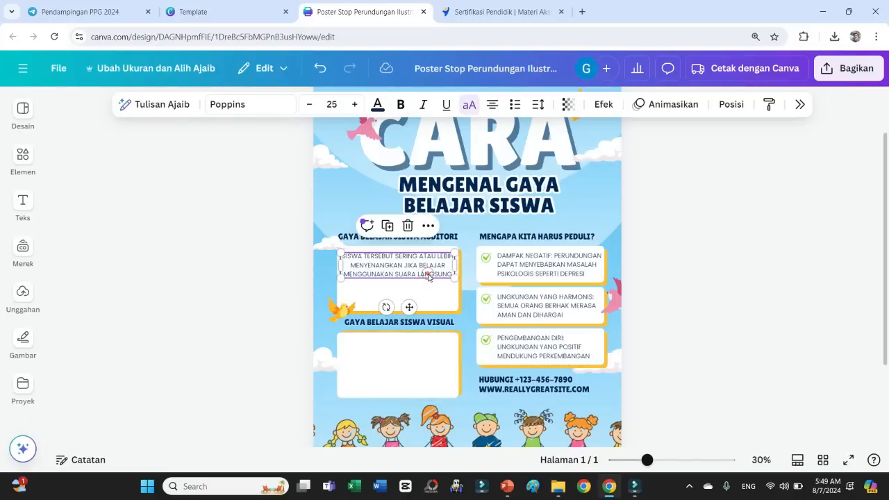
drag(429, 277, 435, 357)
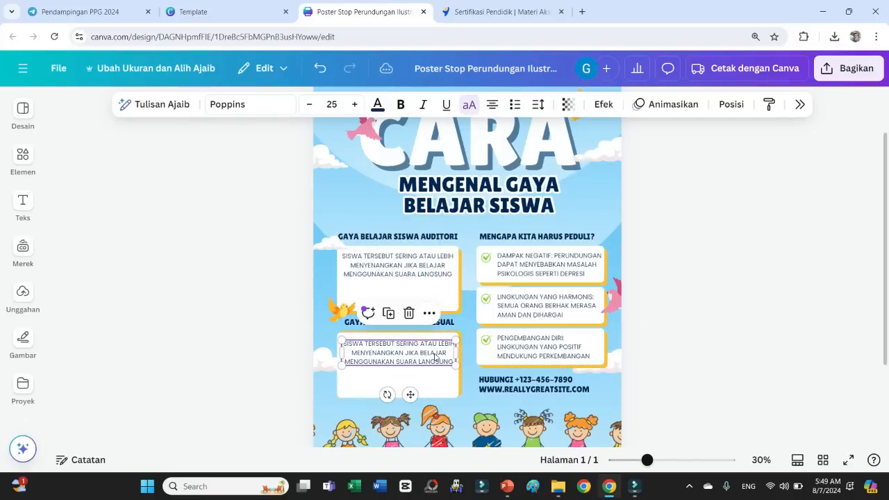
double_click(431, 363)
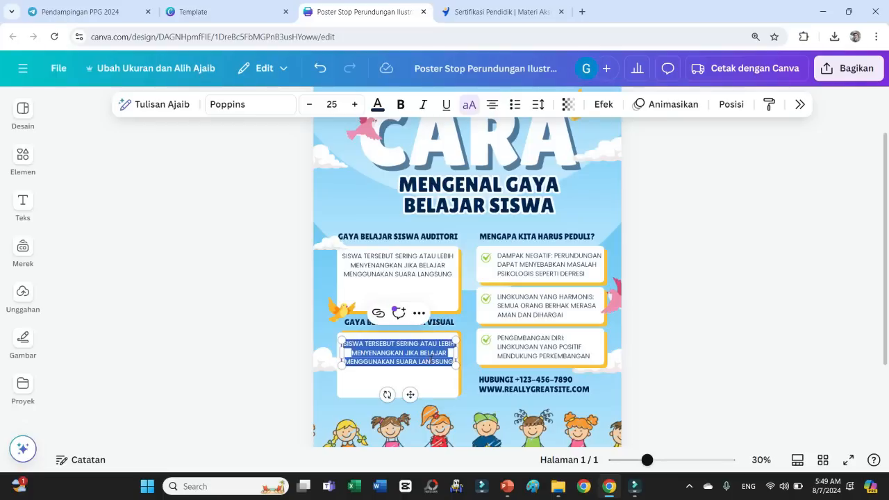
drag(396, 362, 410, 362)
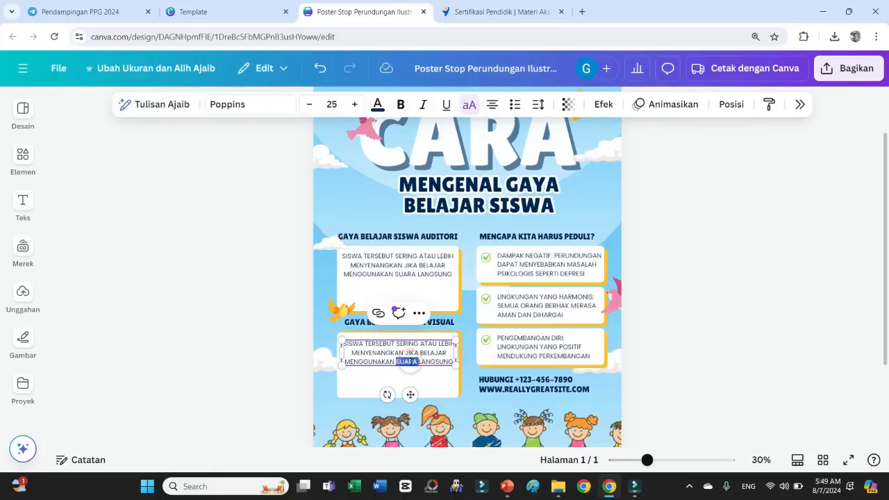
text(TAMPILAN)
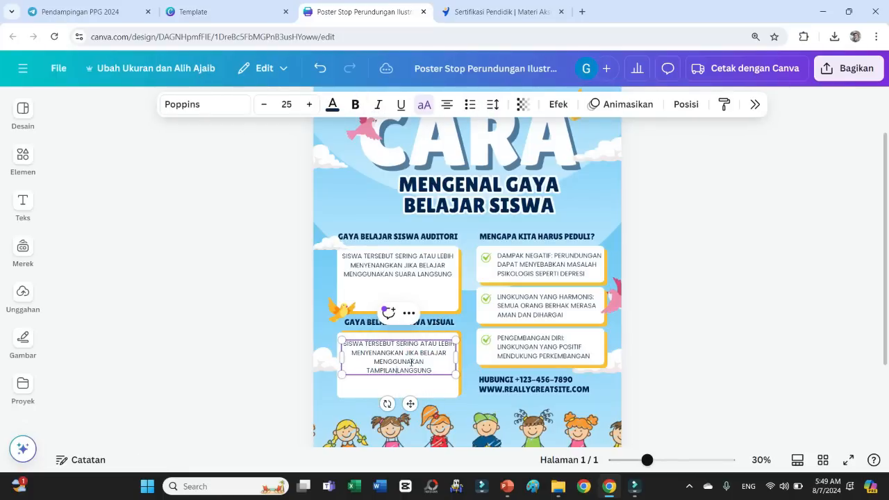
click(572, 236)
click(572, 236)
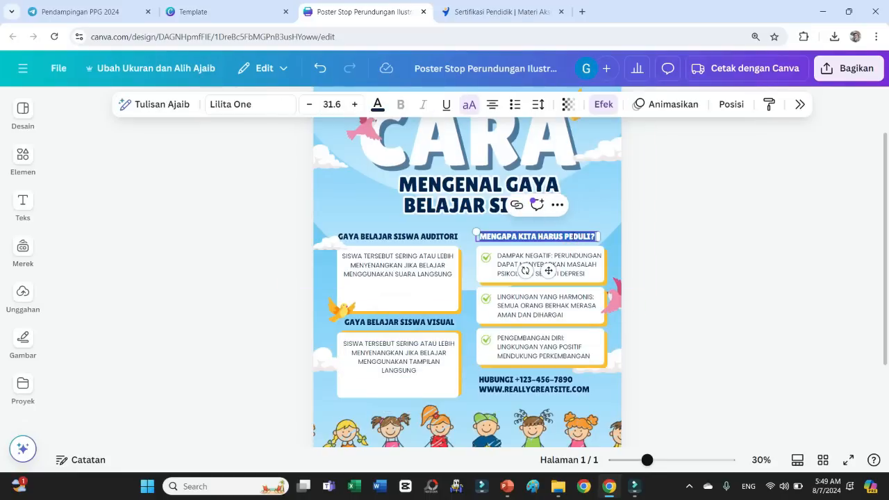
click(709, 270)
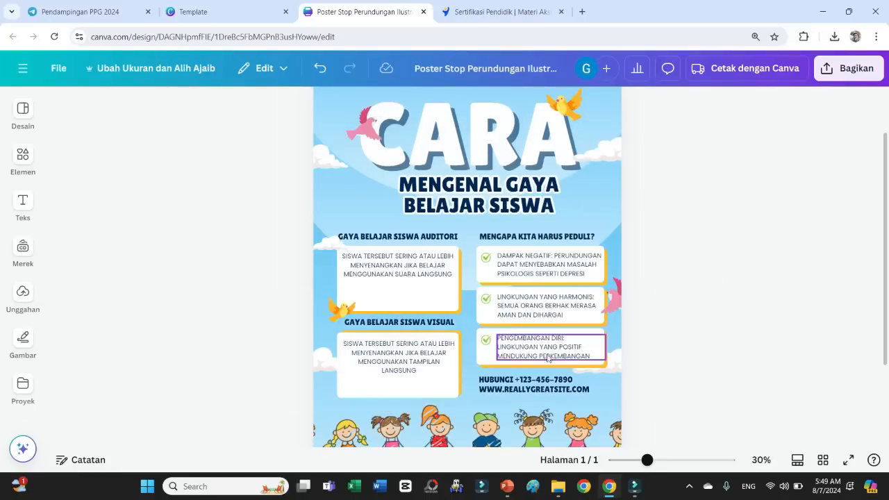
Replace the phone and website contact text with POSTER INI DIBUAT OLEH : and the author's name on the line below.
scroll(617, 354, down, 2)
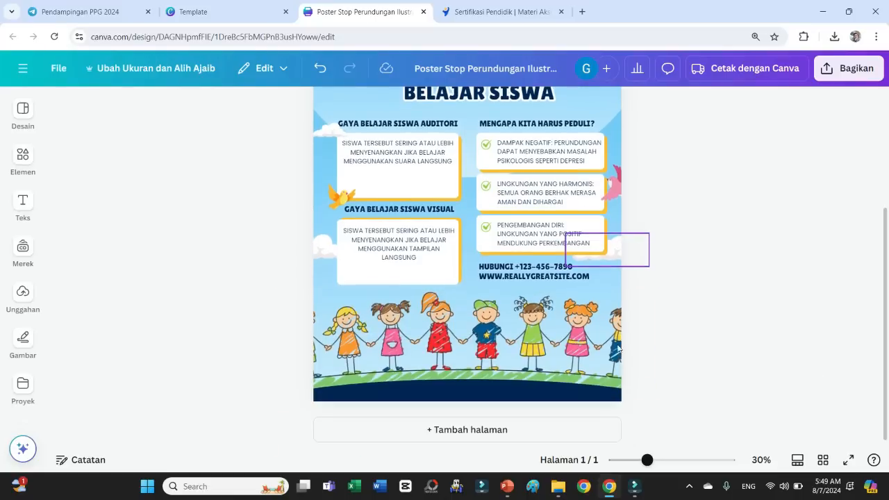
click(560, 271)
click(560, 271)
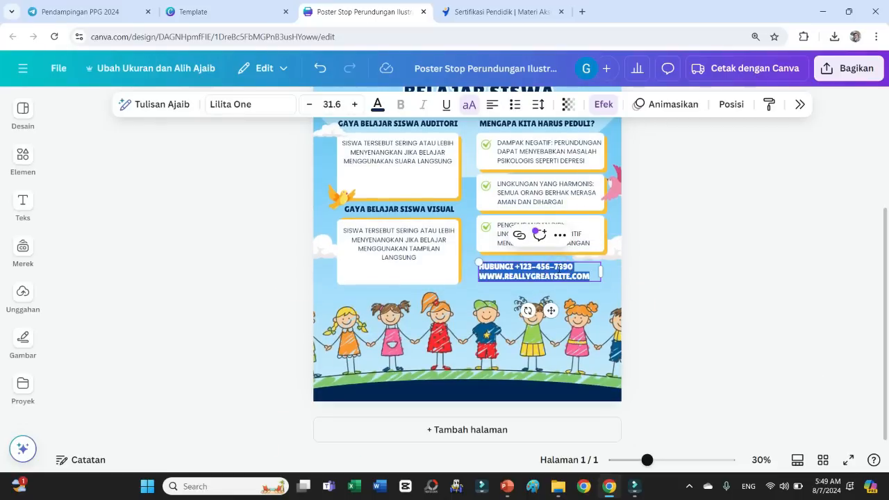
text(POSTER INI DIBUAT O)
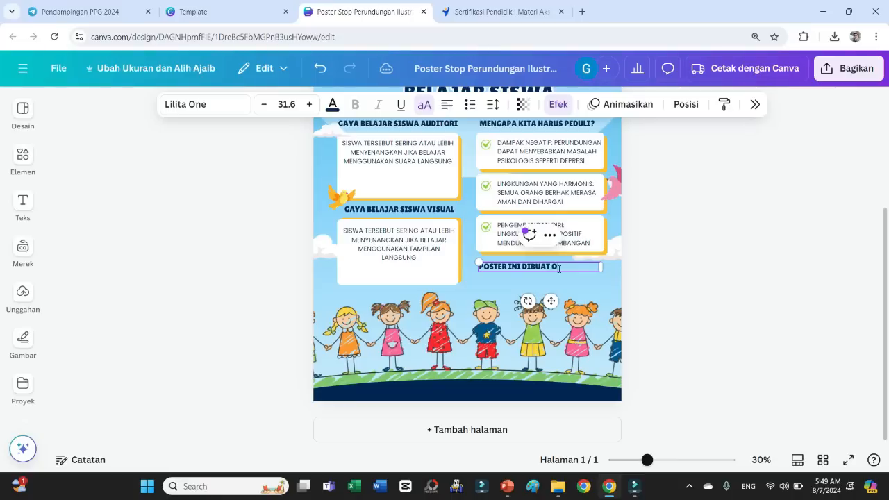
text(LEH :)
key(Return)
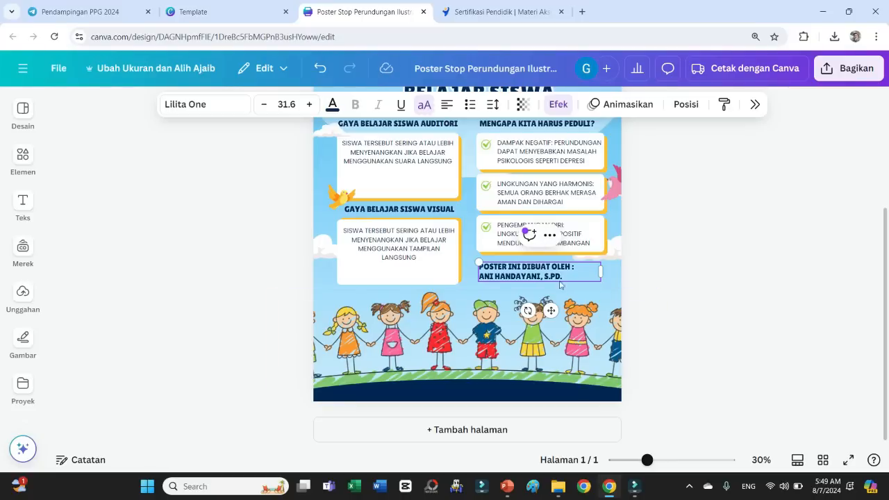
click(690, 281)
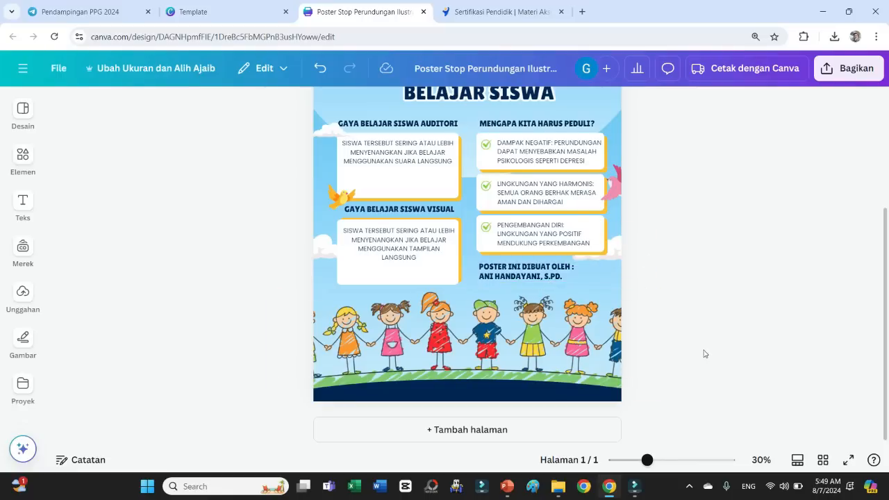
scroll(628, 371, up, 3)
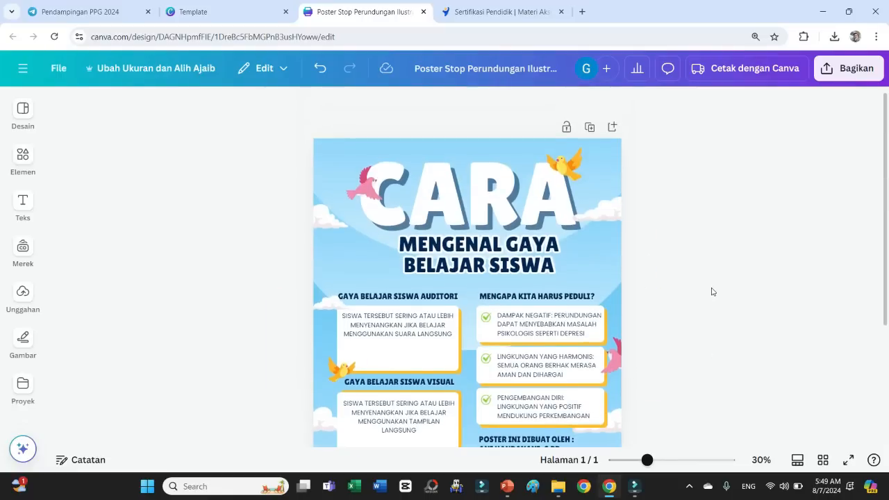
scroll(712, 290, down, 1)
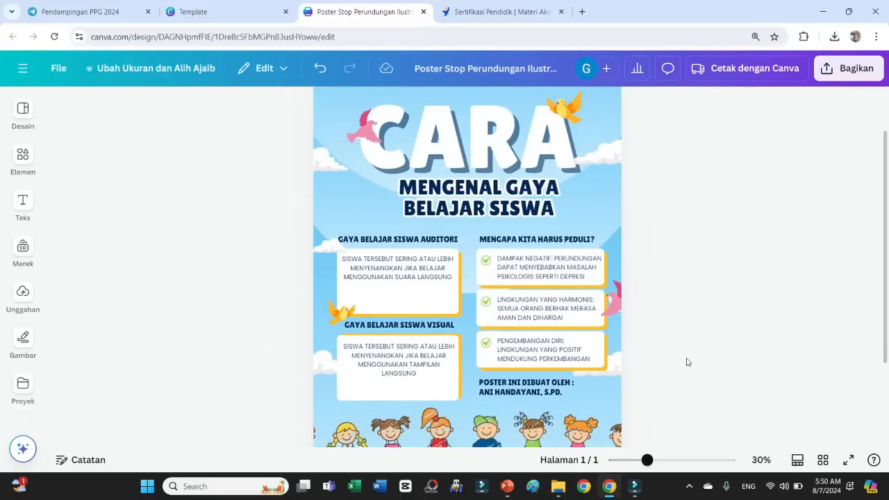
Open the journal submission details for Pengantar Pendidikan Anak Berkebutuhan Khusus and read the task document and peer feedback requirements.
click(479, 13)
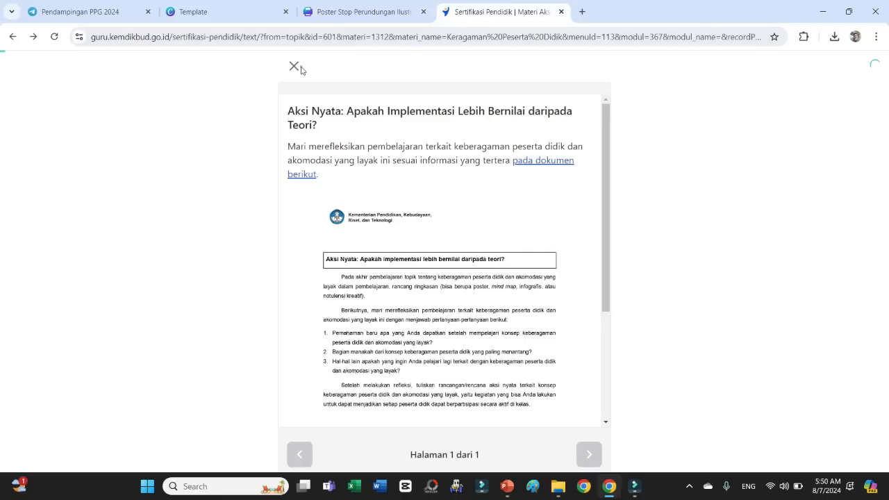
click(294, 66)
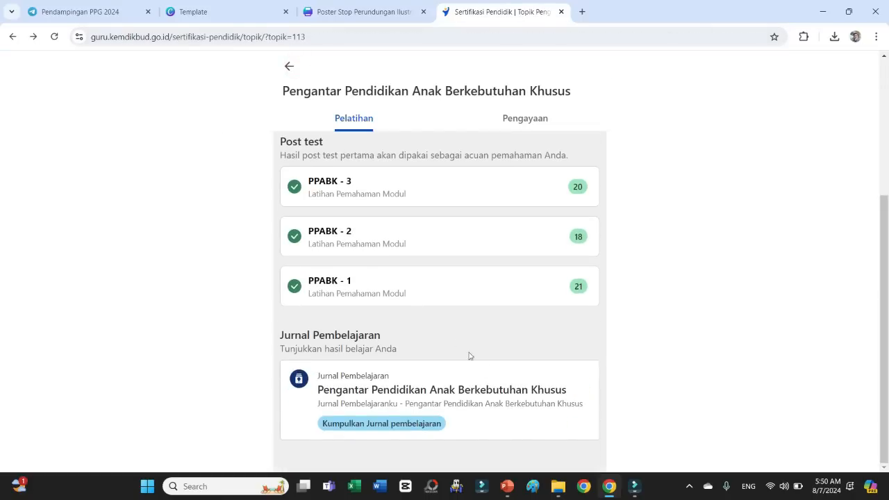
click(496, 377)
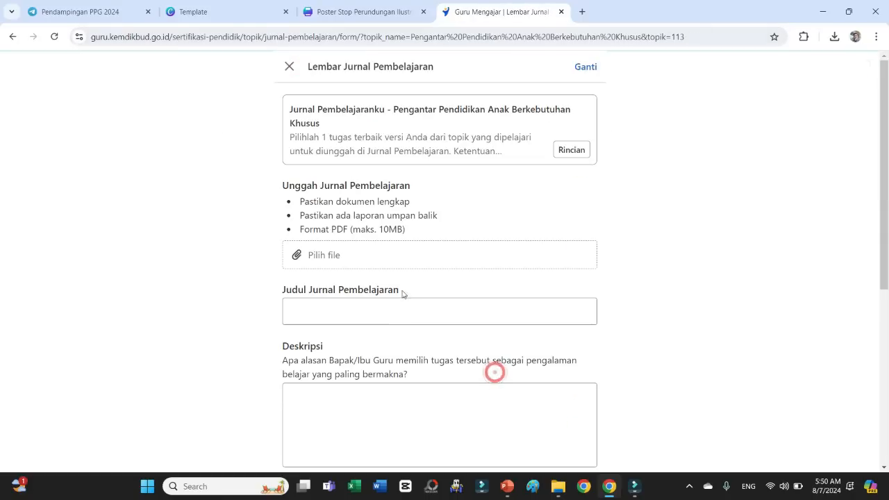
click(571, 150)
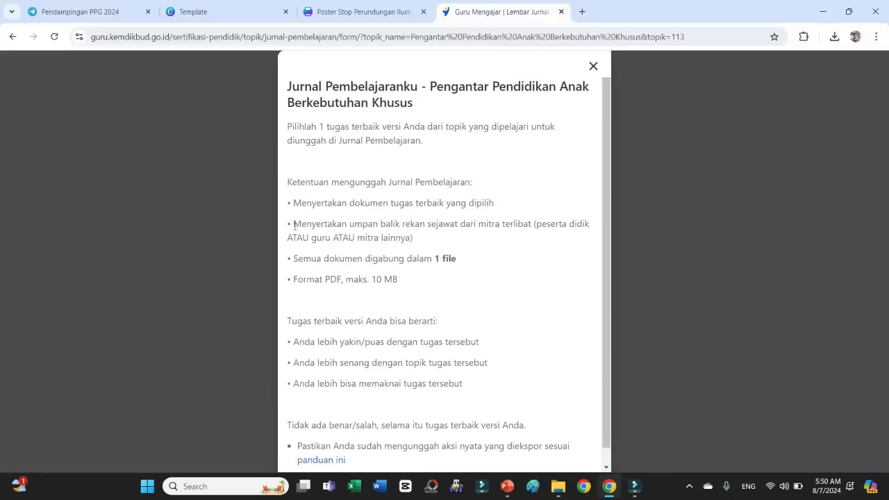
drag(294, 226, 358, 240)
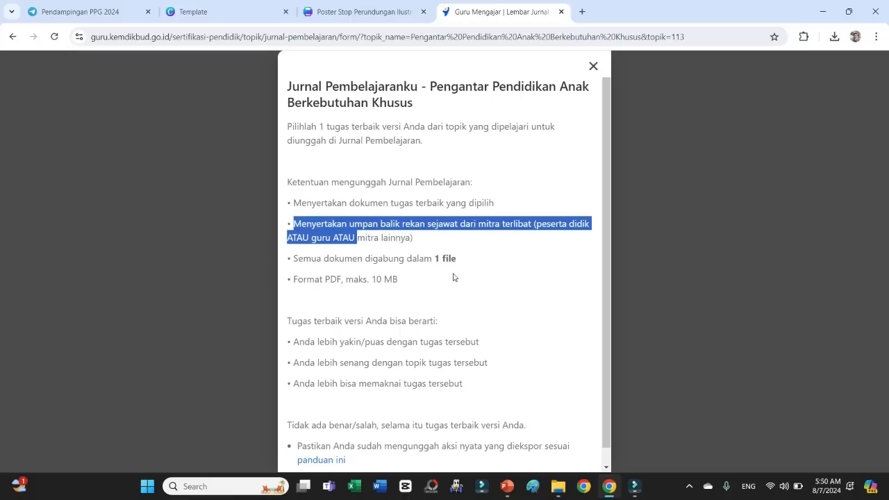
click(430, 237)
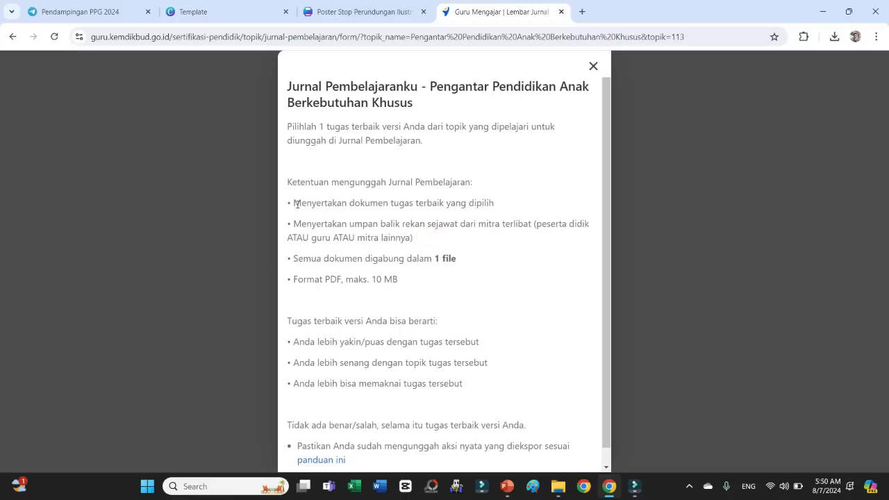
drag(294, 203, 495, 207)
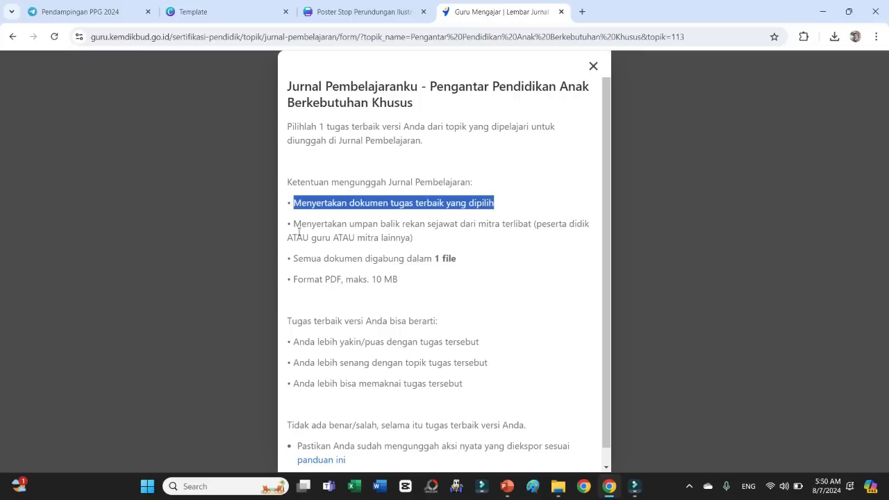
drag(293, 223, 458, 246)
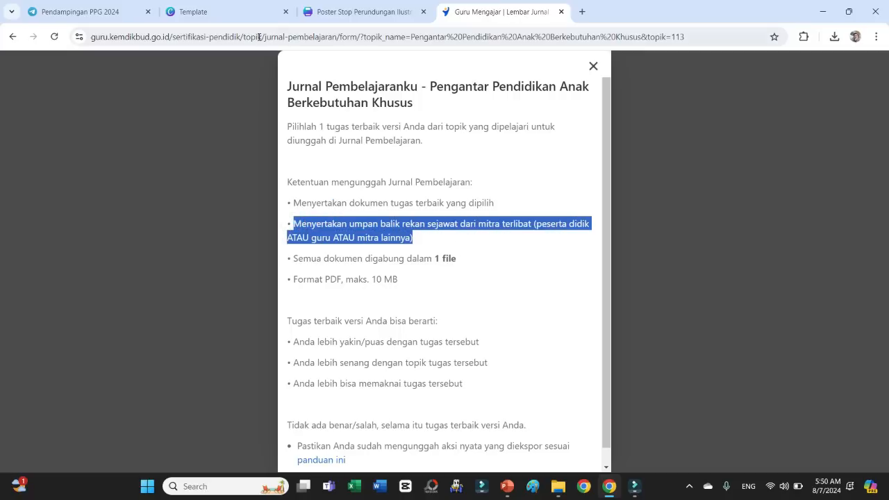
Return to the learning-styles poster in Canva and add a new page after it.
click(389, 13)
scroll(700, 278, down, 3)
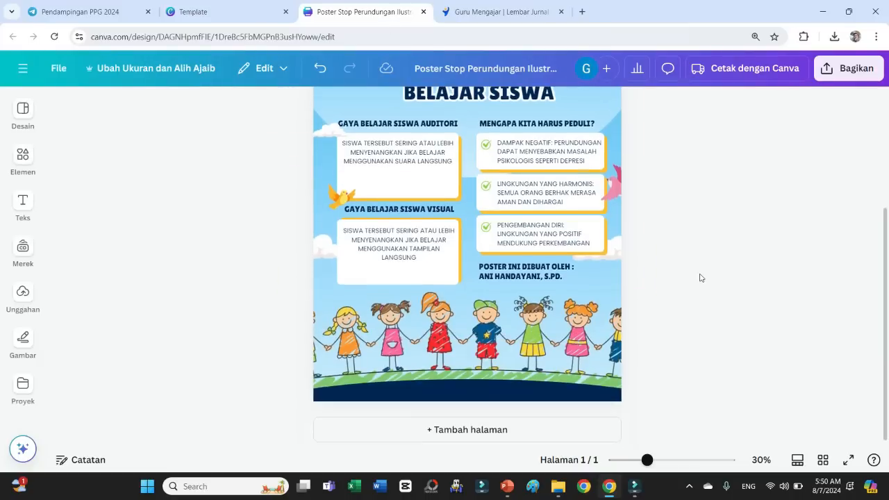
click(468, 438)
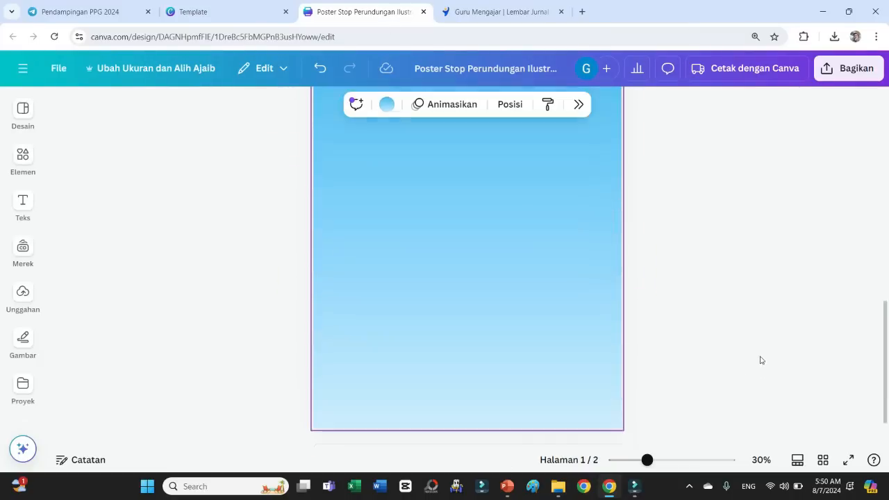
Add a subheading reading UMPAN BALIK GURU to page 2 and move it to the top centre of the page.
scroll(760, 360, down, 1)
scroll(738, 351, up, 3)
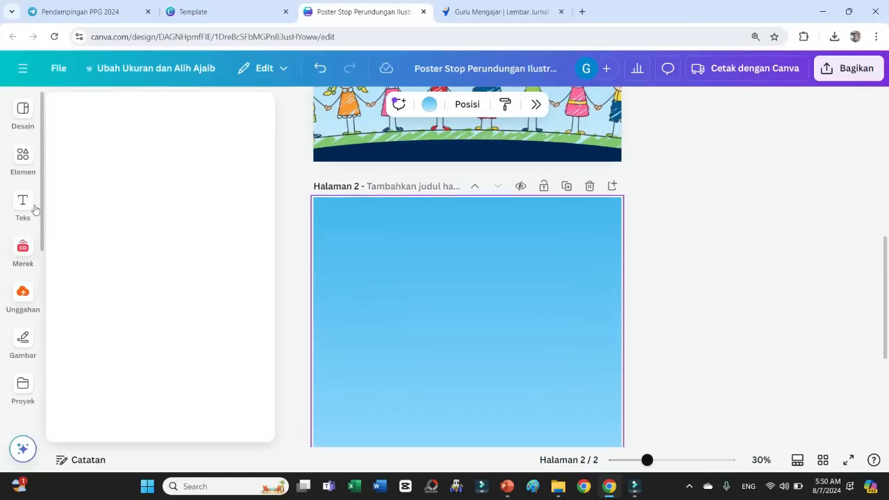
click(26, 200)
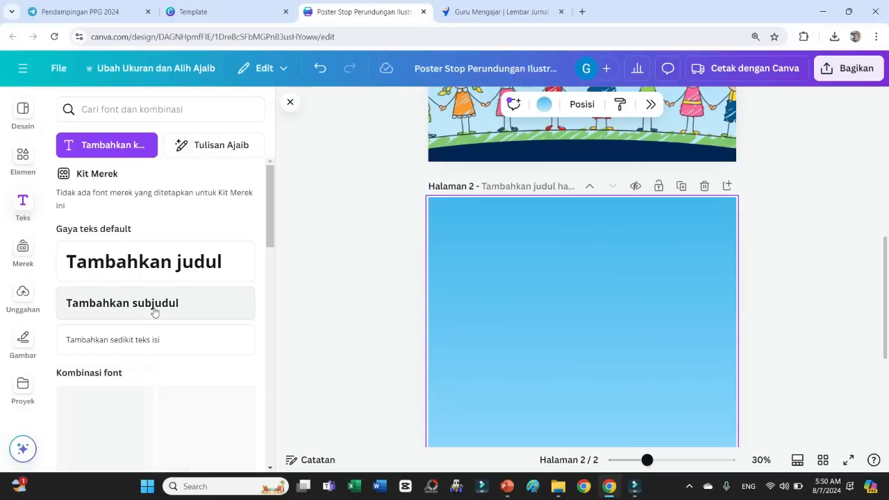
click(154, 313)
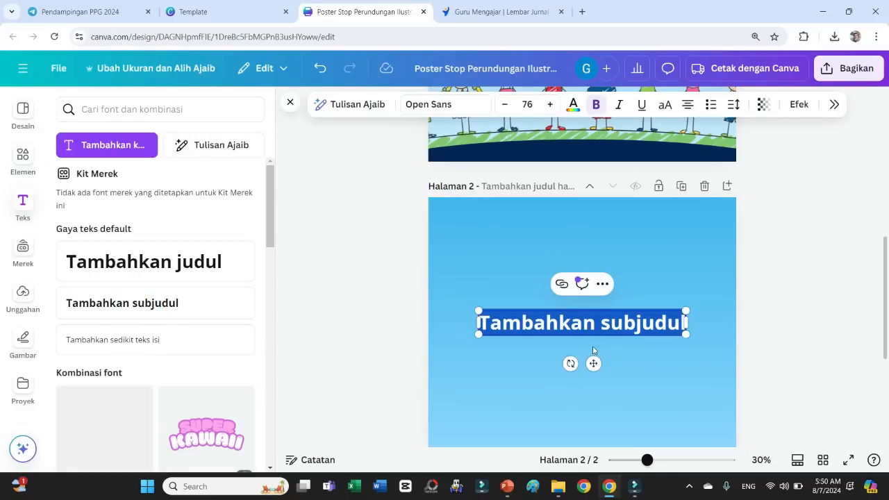
text(UMPAN BALIK)
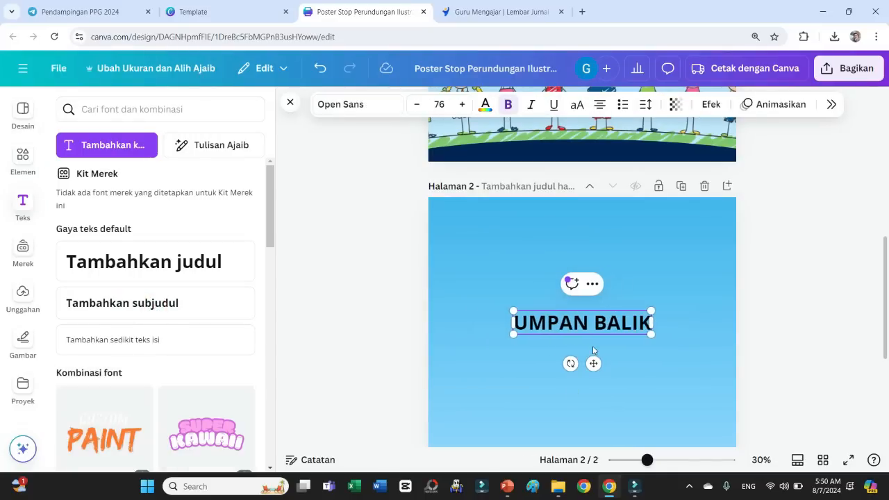
text( GURU)
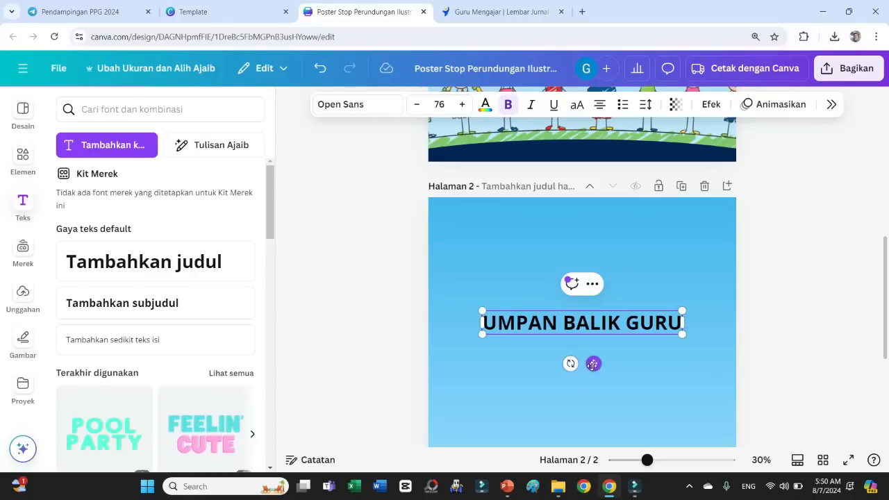
drag(593, 363, 592, 269)
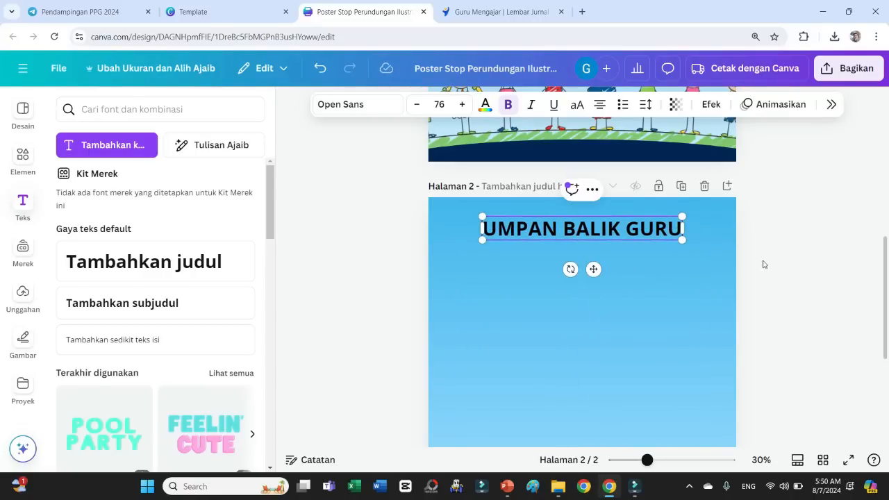
click(813, 280)
scroll(644, 258, down, 2)
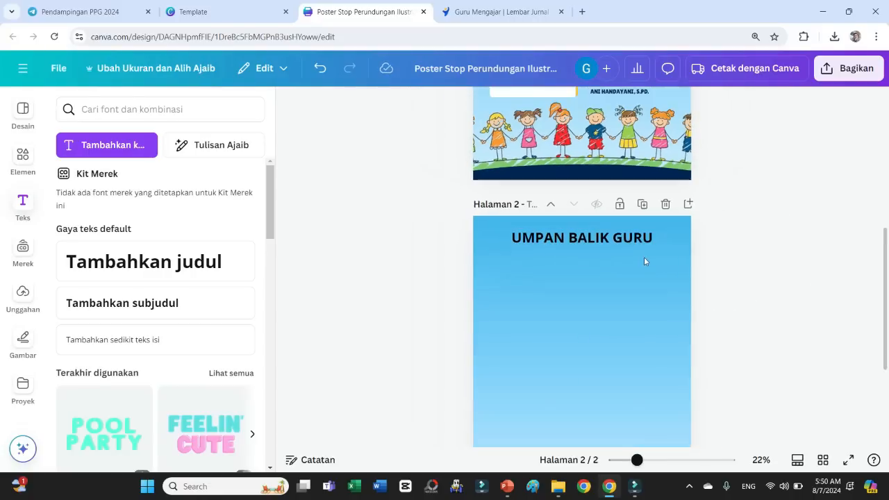
scroll(725, 304, down, 2)
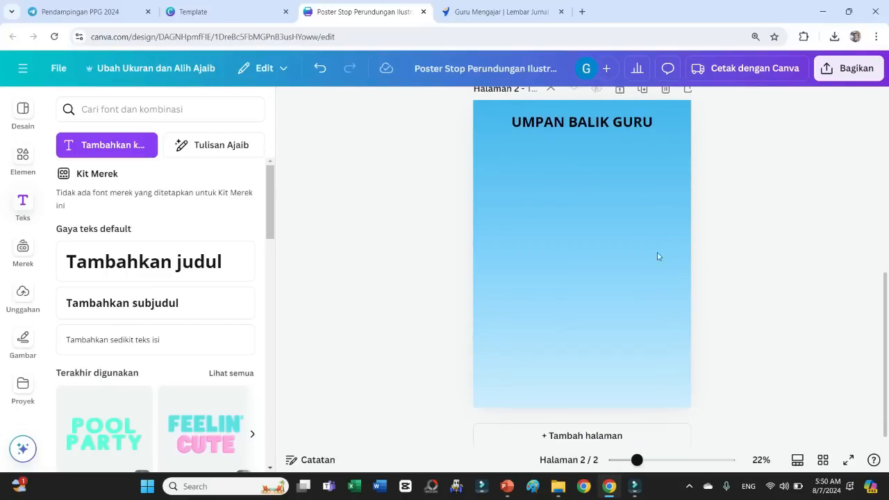
scroll(776, 254, up, 6)
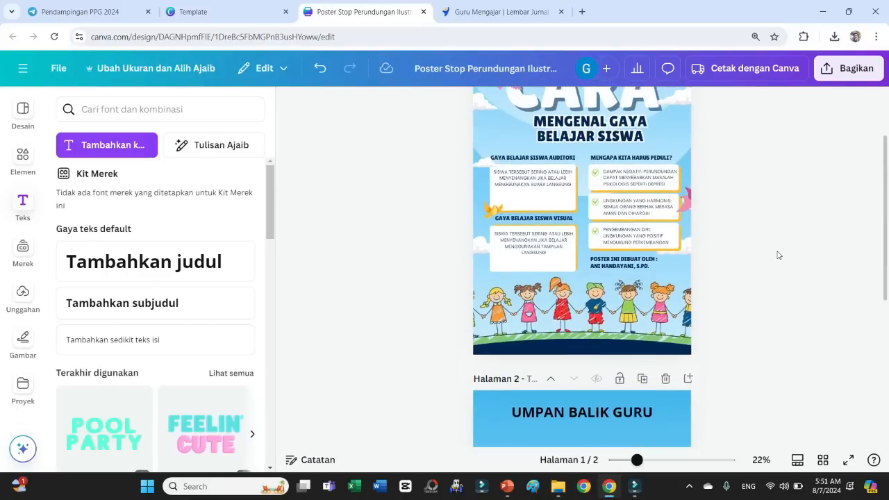
scroll(599, 195, down, 1)
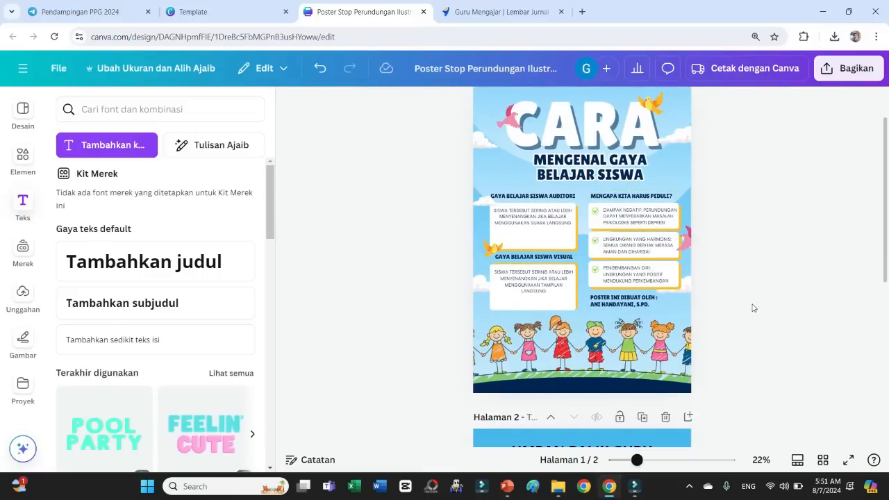
scroll(759, 309, up, 1)
scroll(760, 308, down, 3)
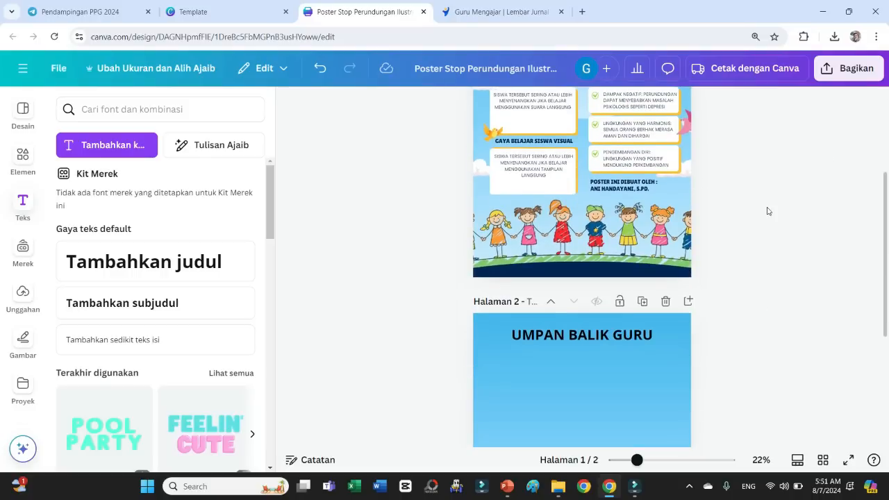
Choose PDF Standar as the download file type and leave the export settings without downloading.
click(842, 77)
scroll(711, 377, down, 1)
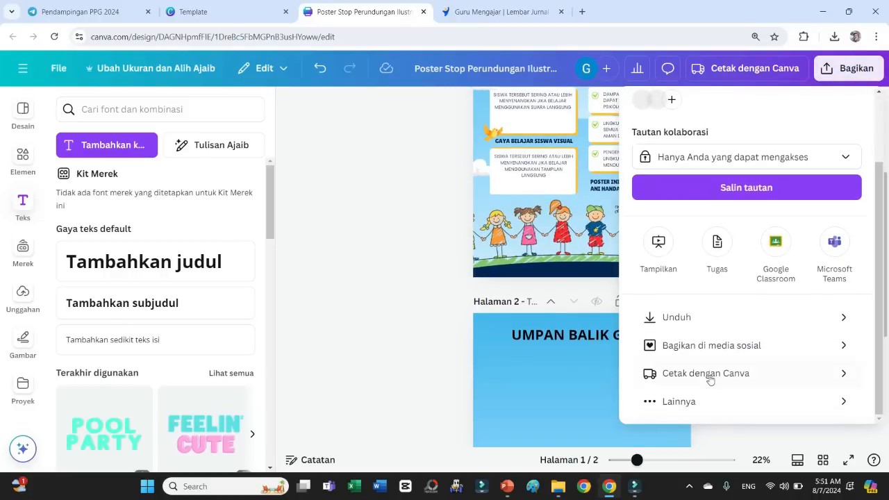
click(694, 318)
click(686, 157)
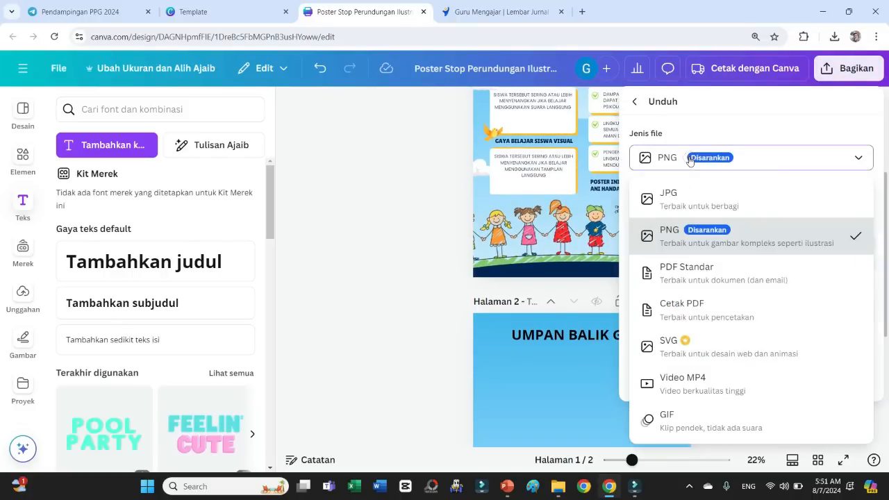
click(680, 270)
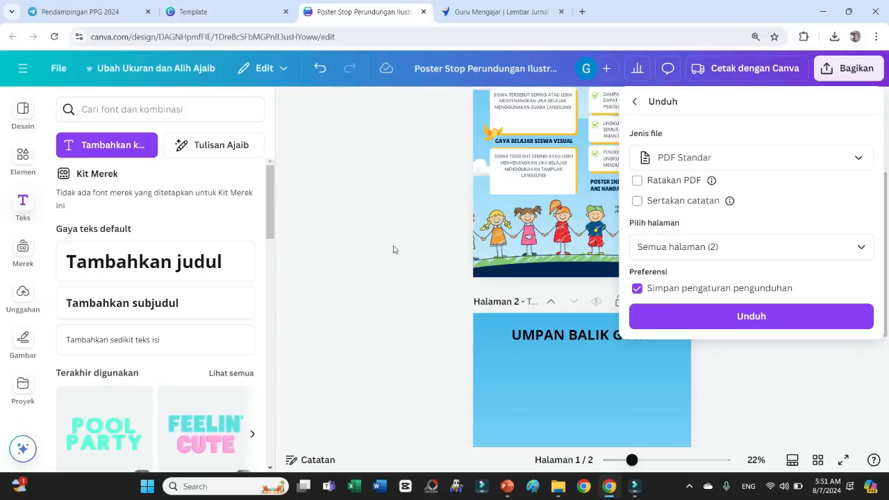
click(416, 250)
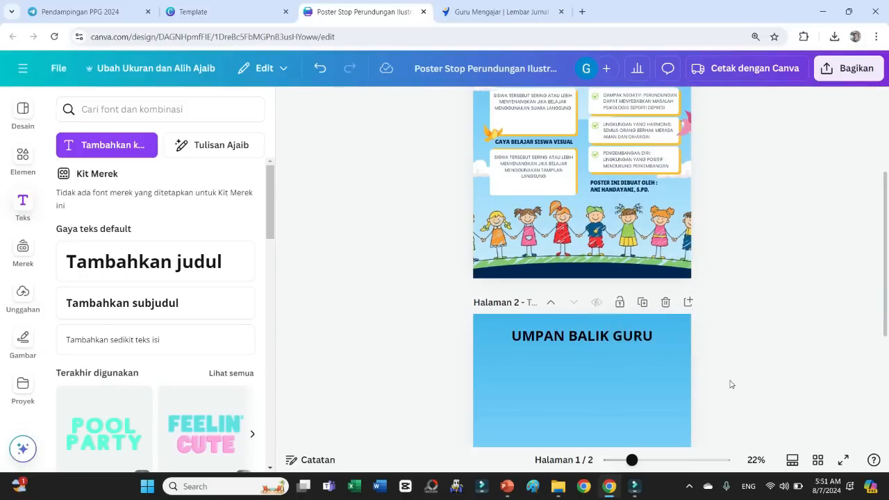
Return to the journal submission page and reread the rules on required documents, file merging, format and maximum size.
scroll(730, 384, up, 3)
scroll(730, 384, up, 1)
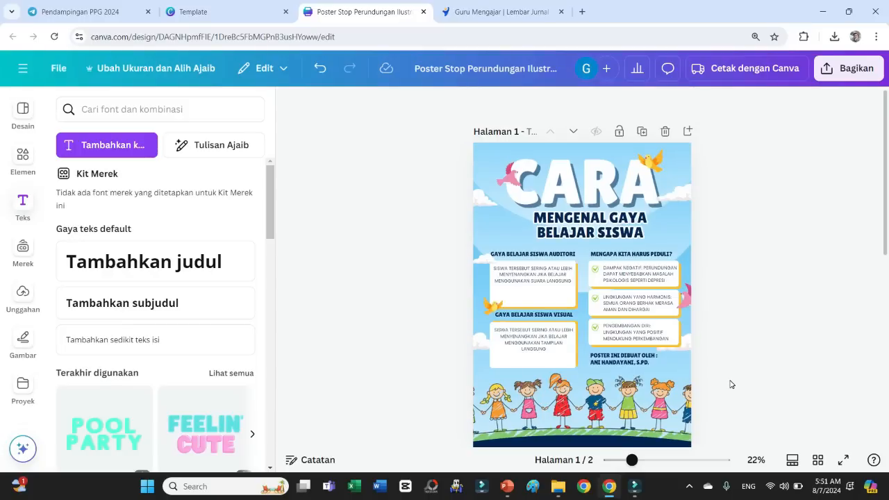
click(467, 20)
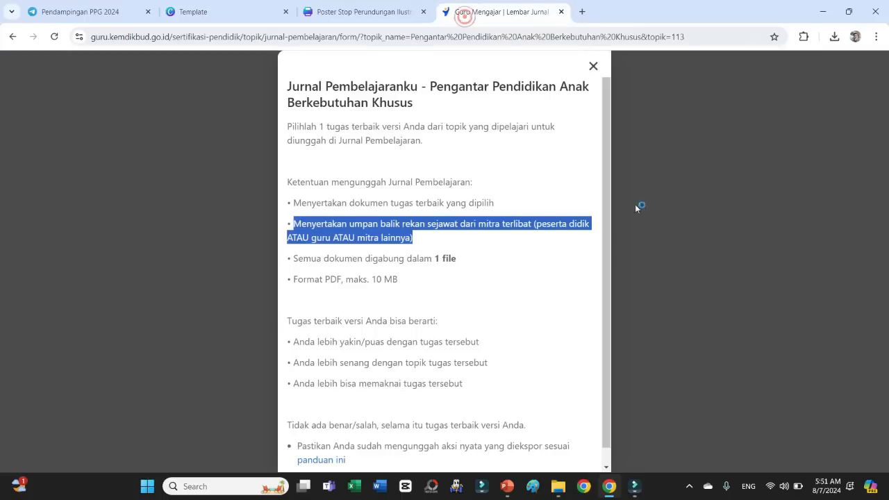
click(465, 282)
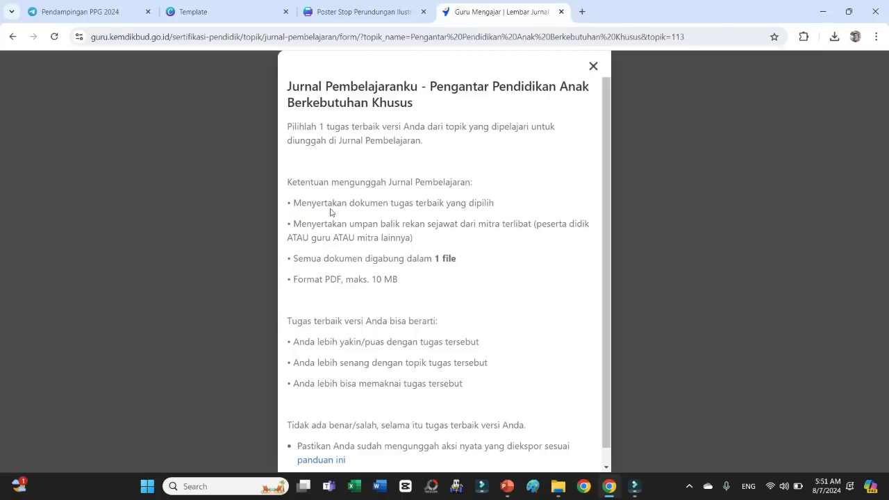
drag(286, 204, 535, 256)
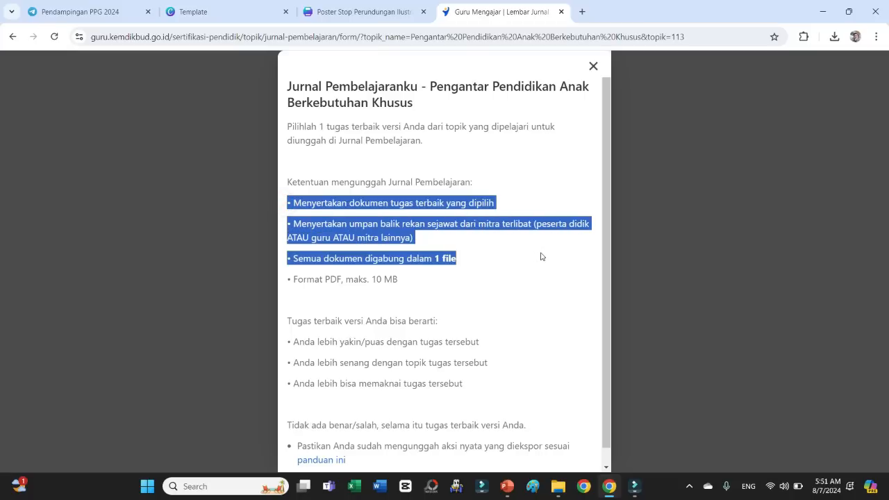
click(313, 280)
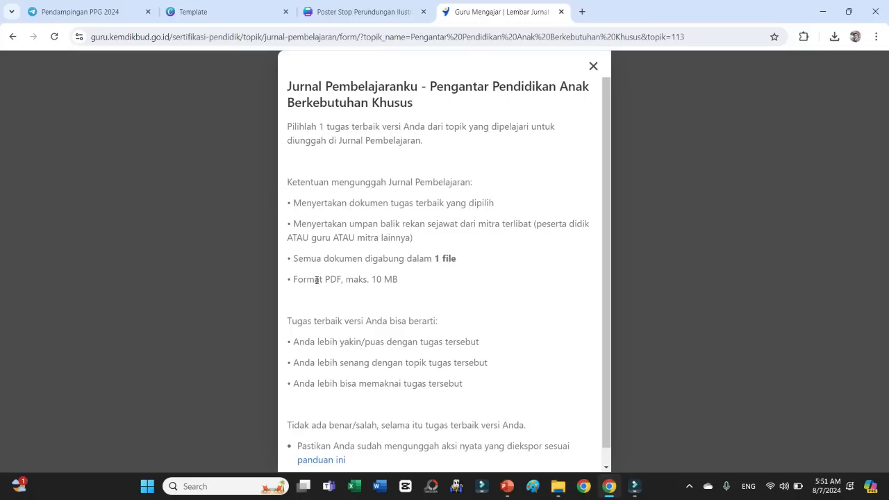
drag(293, 280, 399, 281)
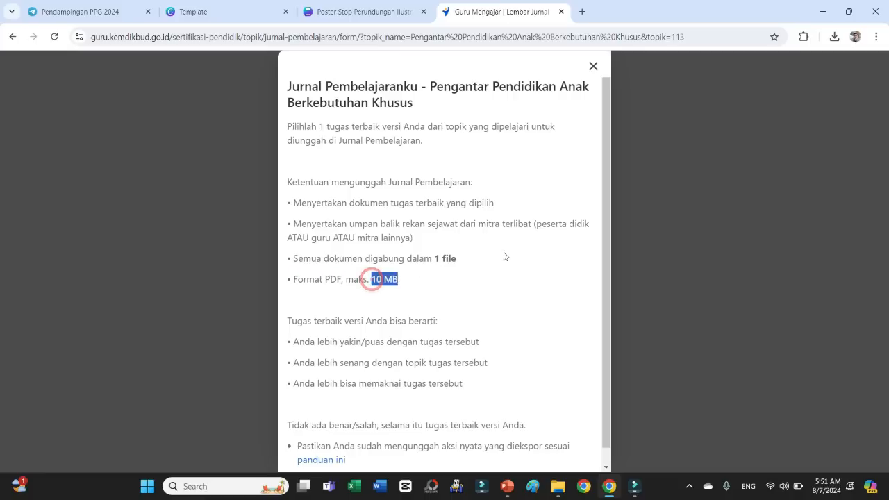